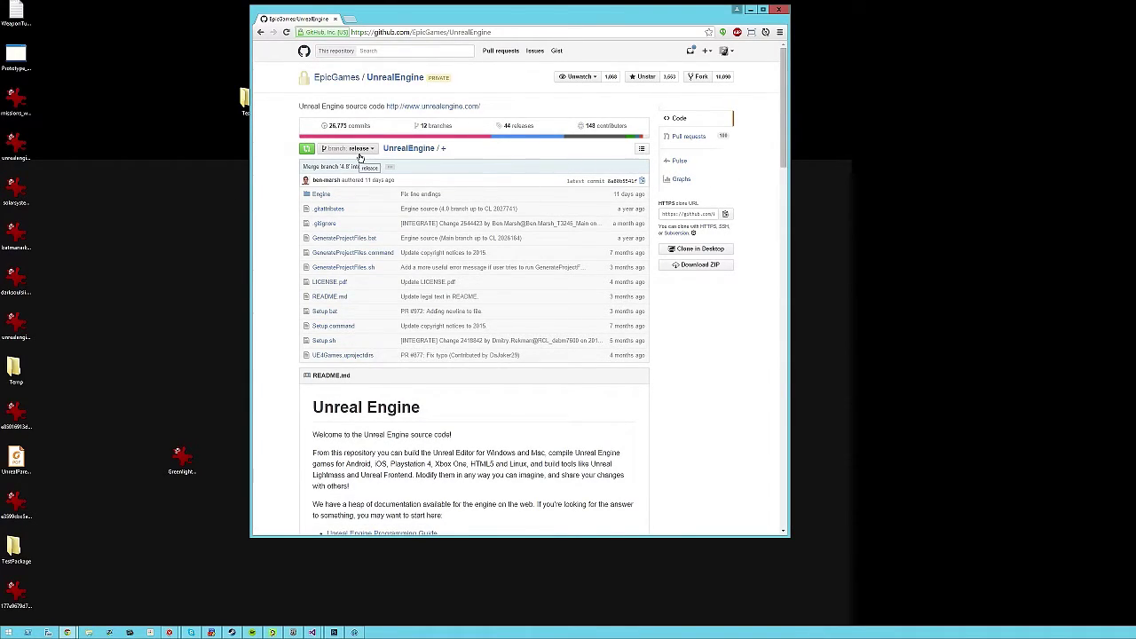
# Step: Download the release branch of the EpicGames/UnrealEngine repository as a ZIP and open the downloaded archive
pyautogui.moveTo(527, 16); pyautogui.dragTo(586, 0)
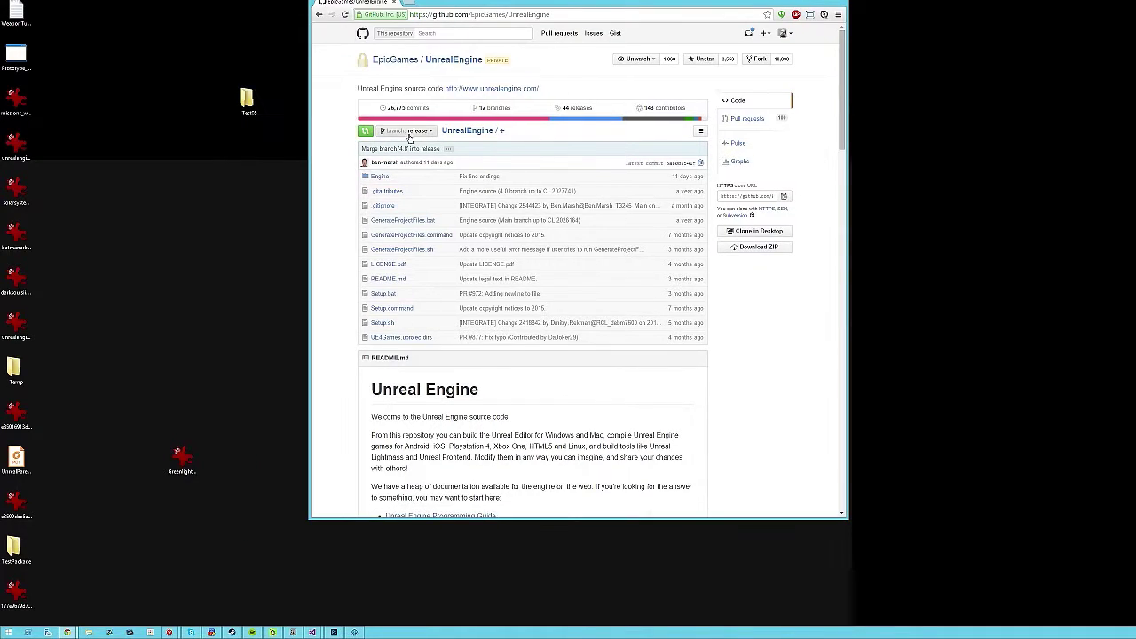
pyautogui.click(737, 247)
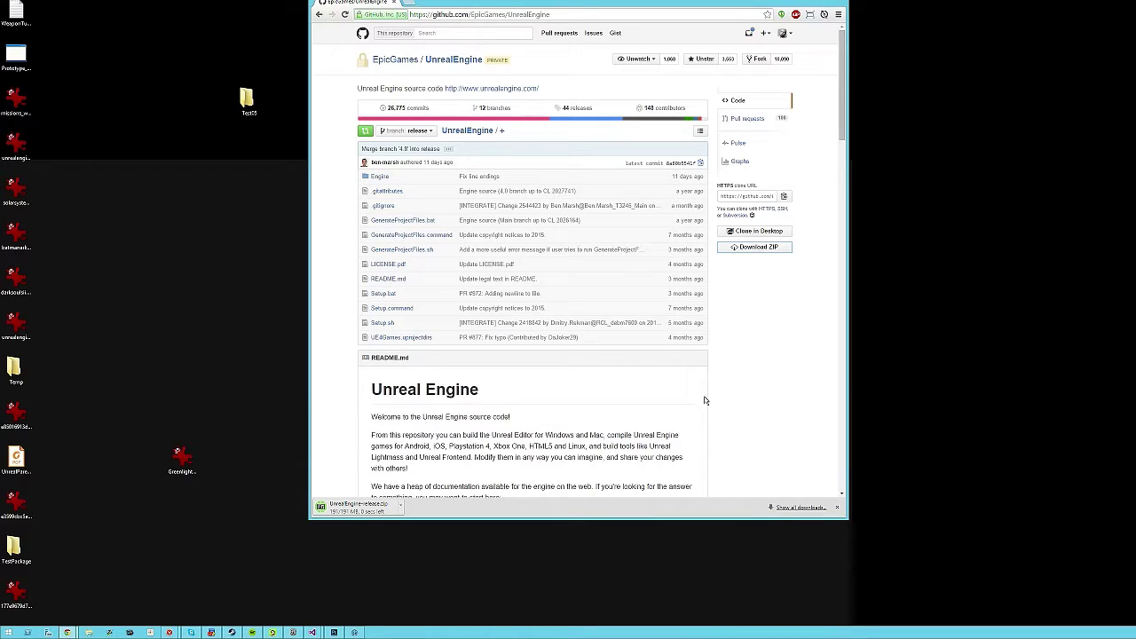
pyautogui.click(391, 511)
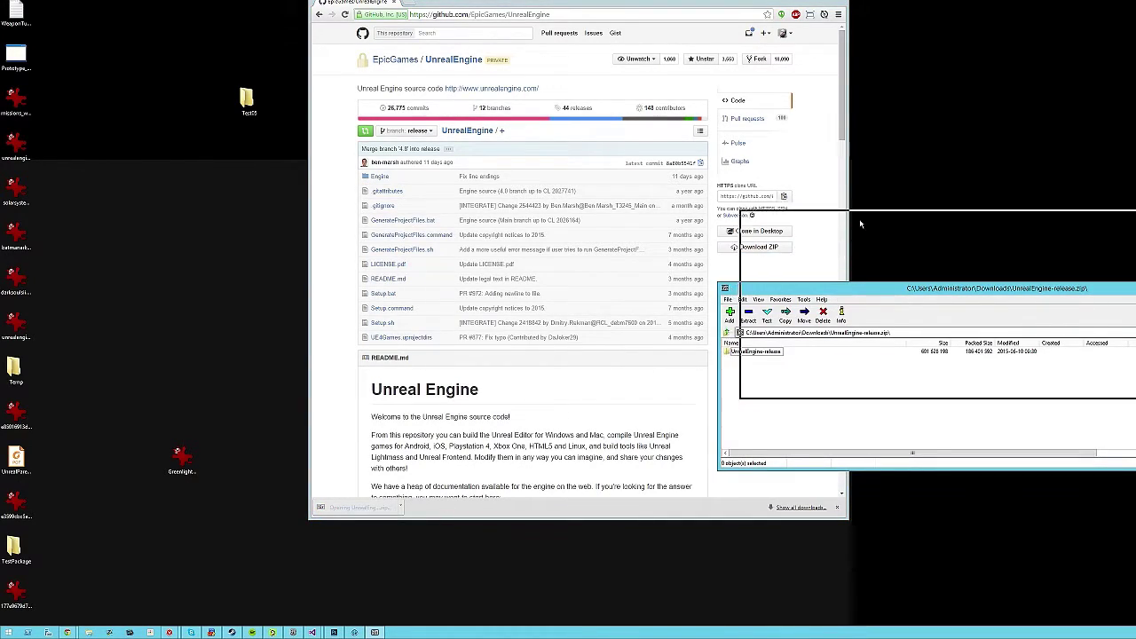
# Step: Extract the UnrealEngine-release folder from the archive into the UnrealEngines folder on drive D
pyautogui.press('super+e')
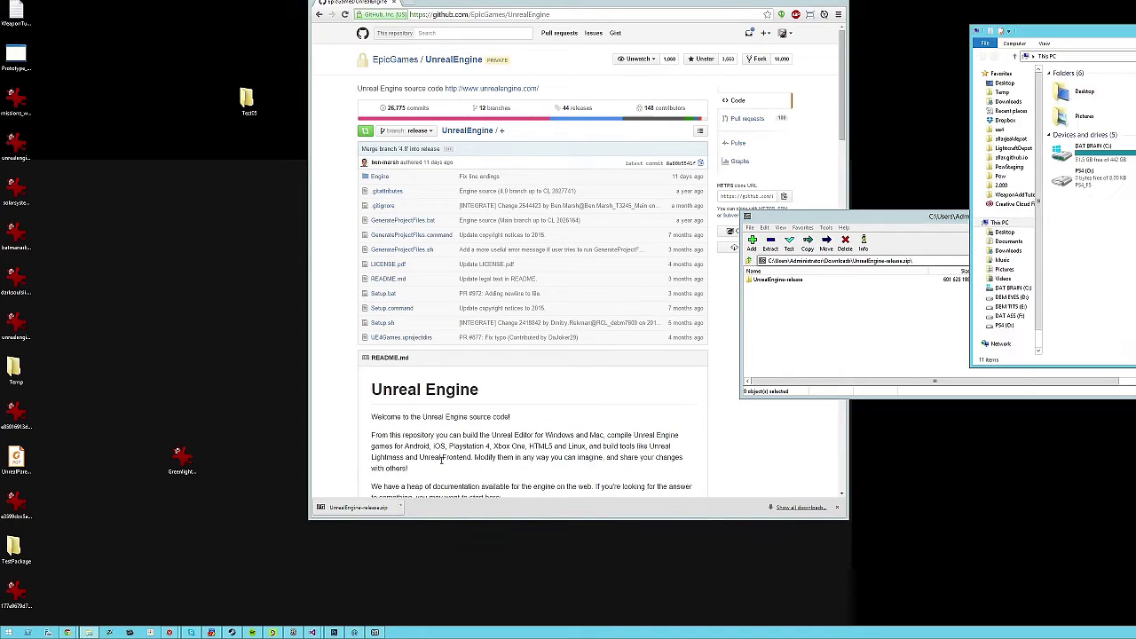
pyautogui.click(1013, 299)
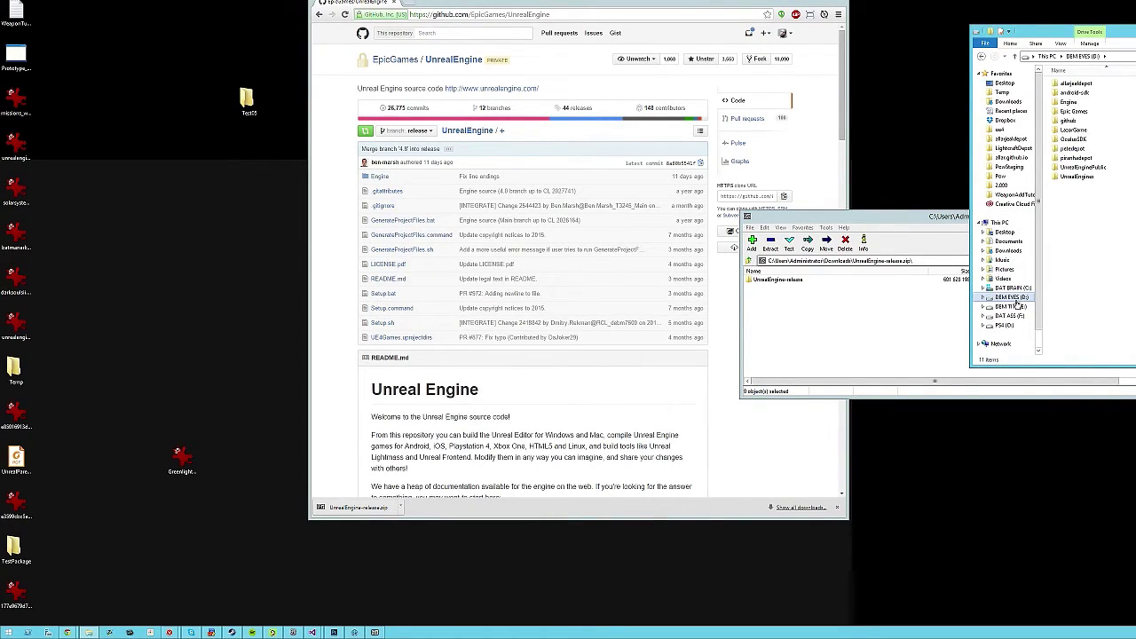
pyautogui.doubleClick(1077, 176)
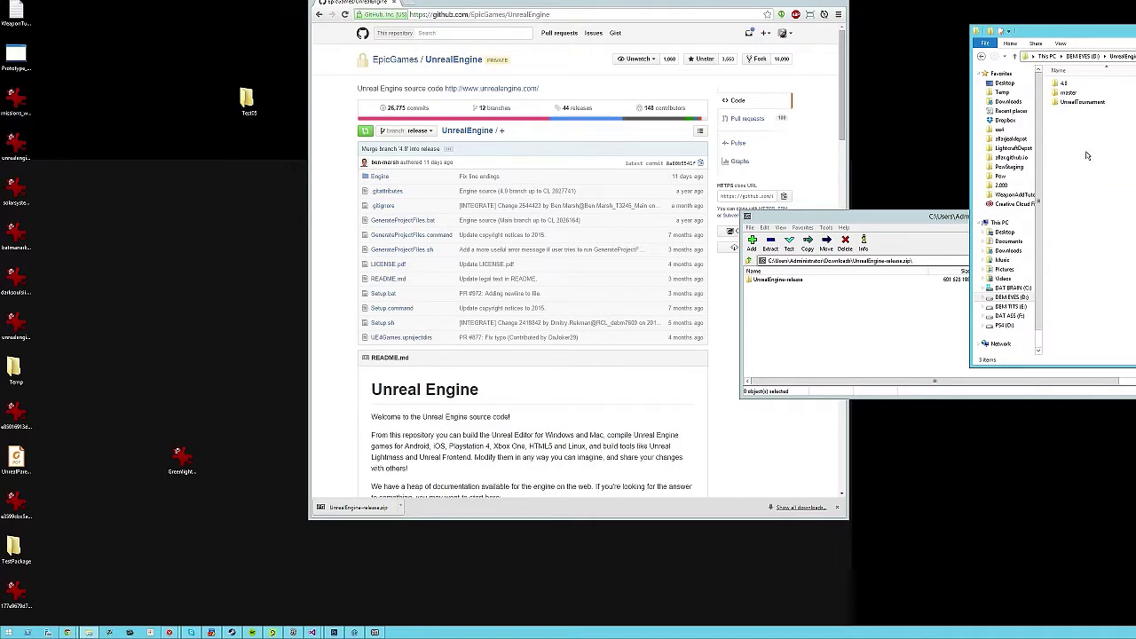
pyautogui.moveTo(1133, 33); pyautogui.dragTo(1135, 55)
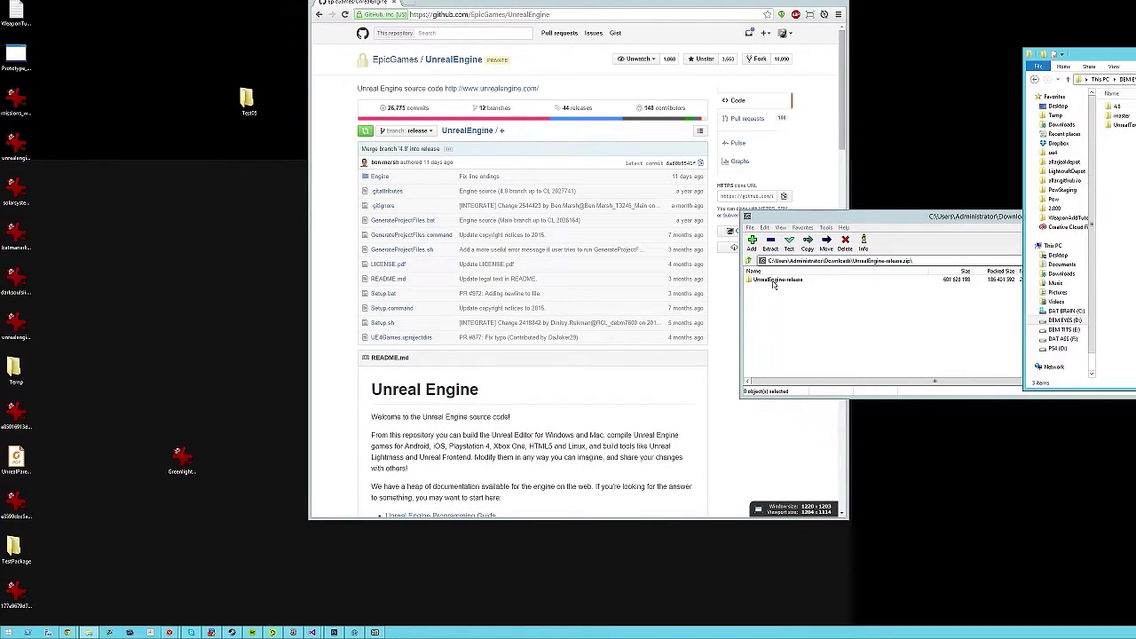
pyautogui.moveTo(777, 282); pyautogui.dragTo(1110, 142)
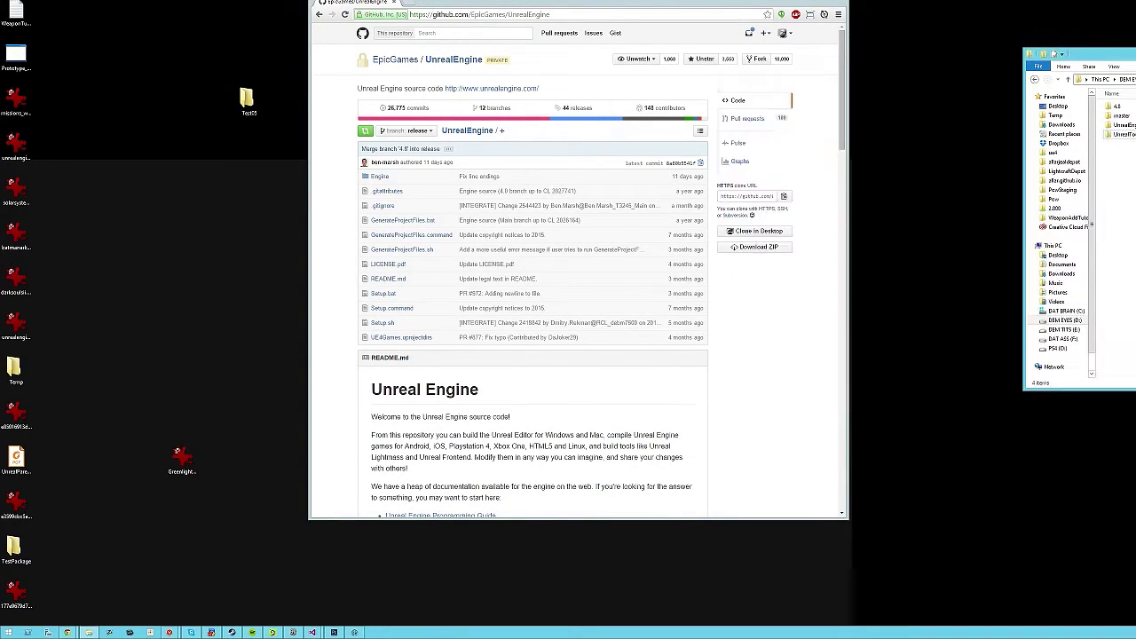
# Step: Rename the extracted engine folder to UESpoutTest and open it
pyautogui.click(1120, 125)
pyautogui.press('F2')
pyautogui.write('UE4')
pyautogui.press('Return')
pyautogui.press('Return')
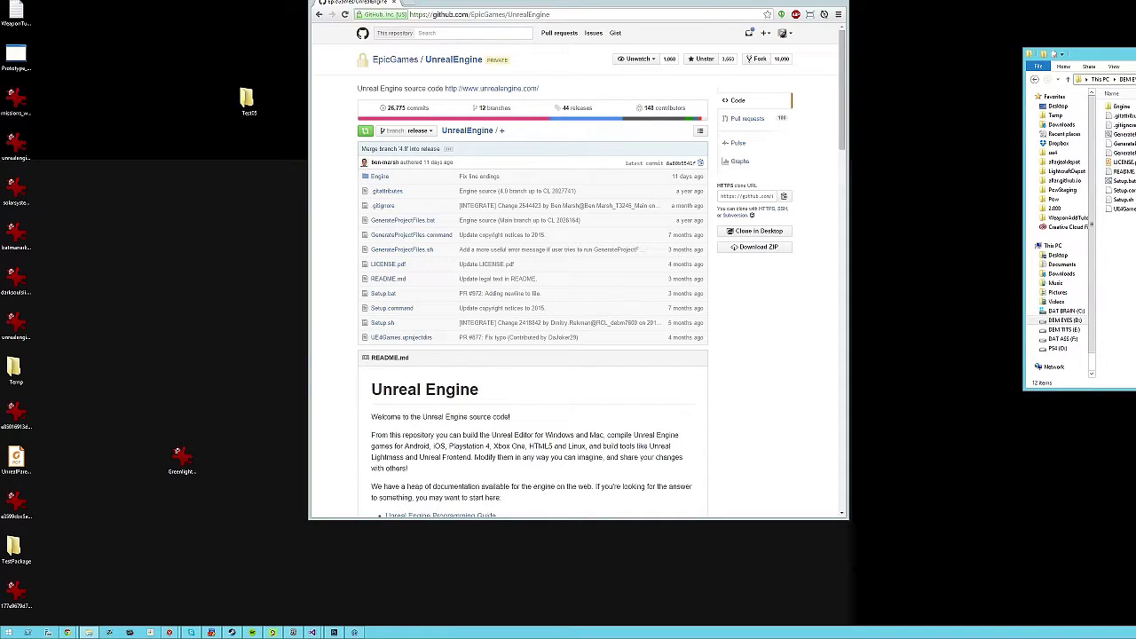
# Step: Run Setup.bat and GenerateProjectFiles.bat from the UESpoutTest folder
pyautogui.moveTo(1079, 53); pyautogui.dragTo(779, 74)
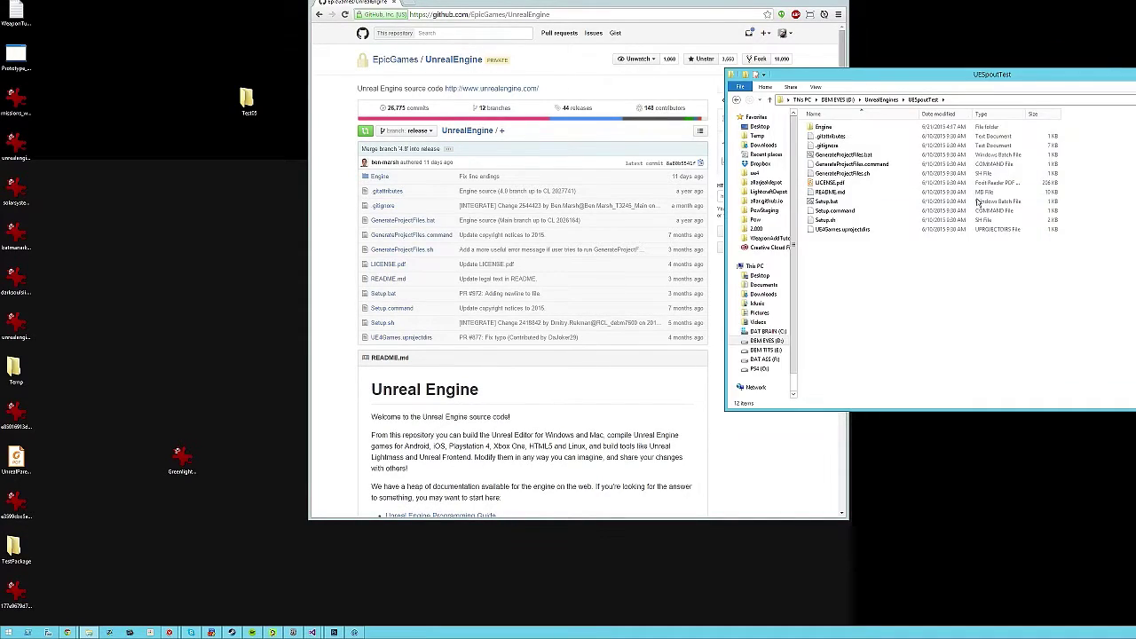
pyautogui.doubleClick(825, 201)
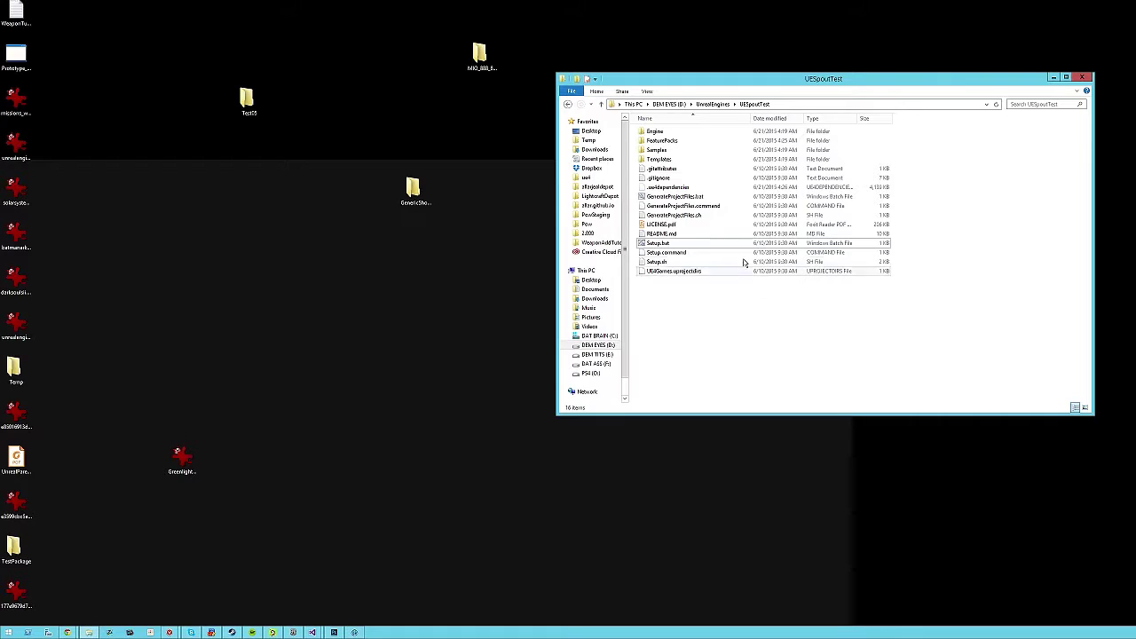
pyautogui.doubleClick(683, 197)
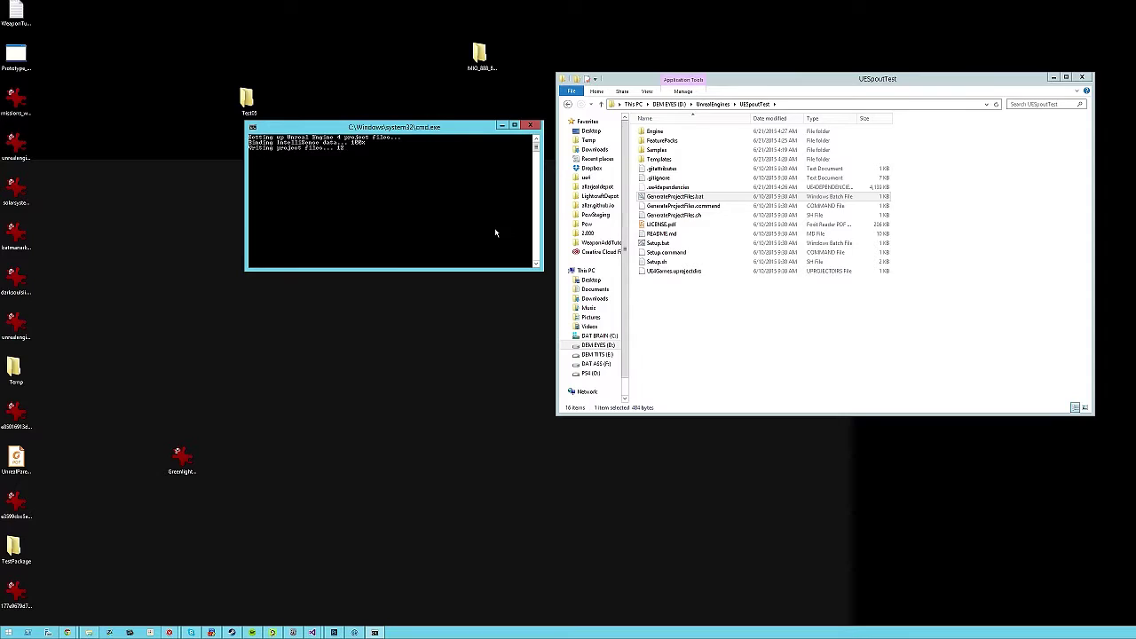
# Step: Open the UE4.sln solution in Visual Studio and expand and select the UE4 project under Engine
pyautogui.doubleClick(661, 271)
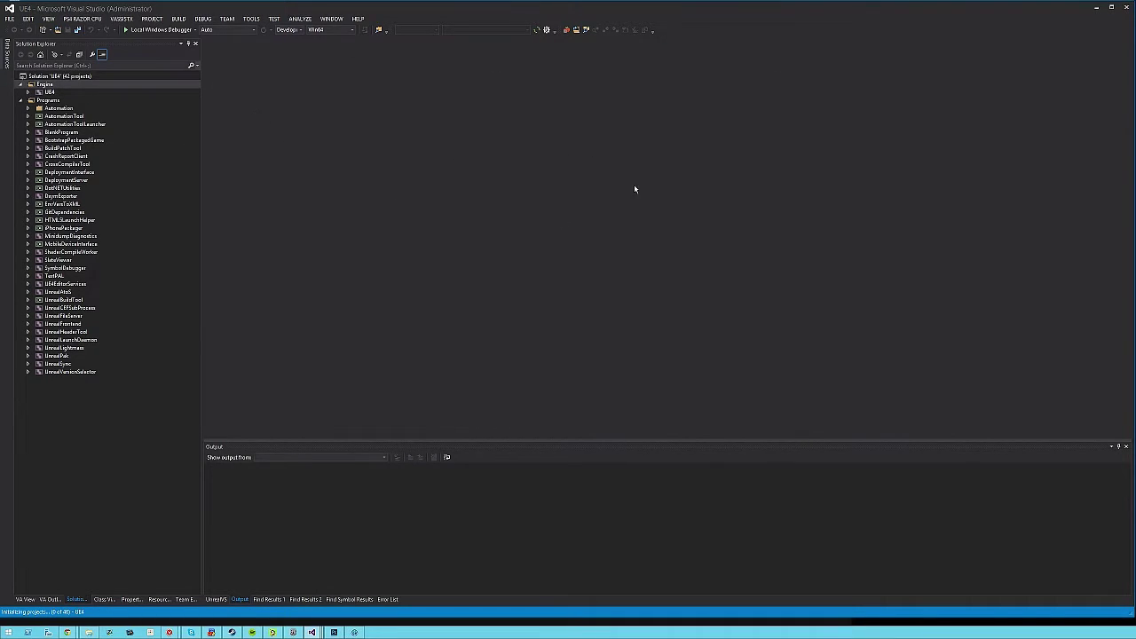
pyautogui.click(28, 92)
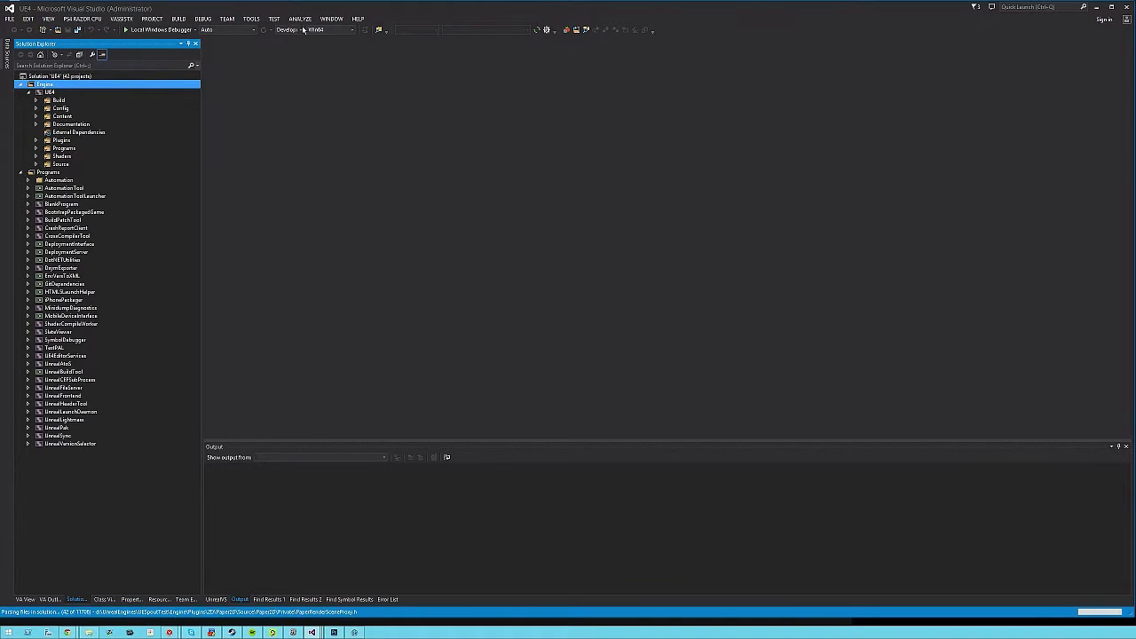
pyautogui.click(71, 93)
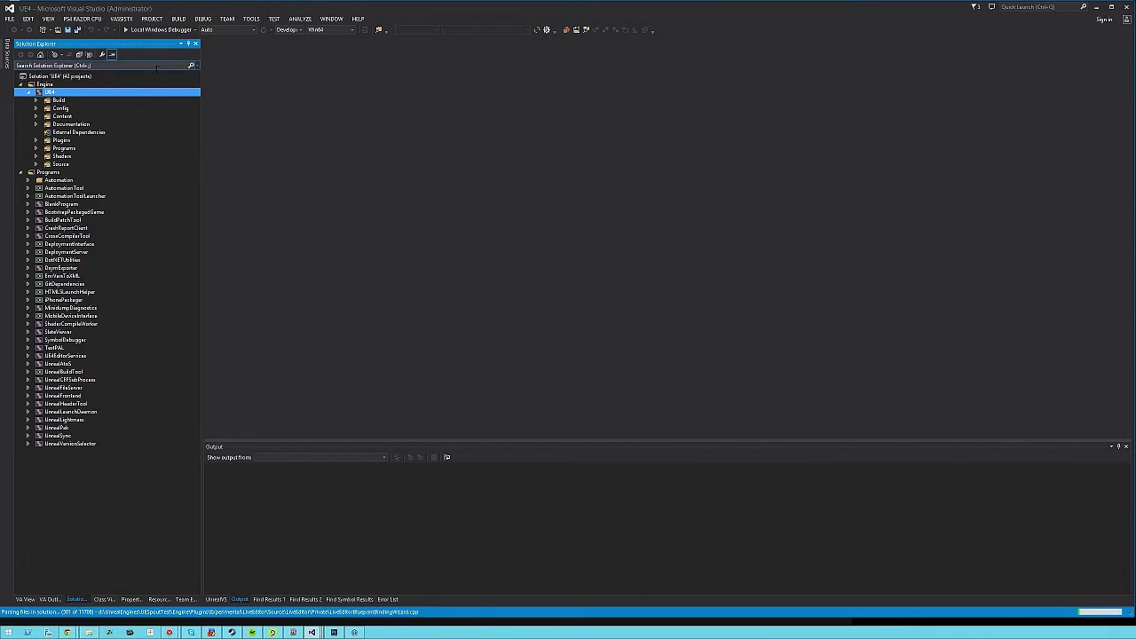
# Step: Set the solution configuration to Development Editor and build the UE4 project
pyautogui.click(298, 30)
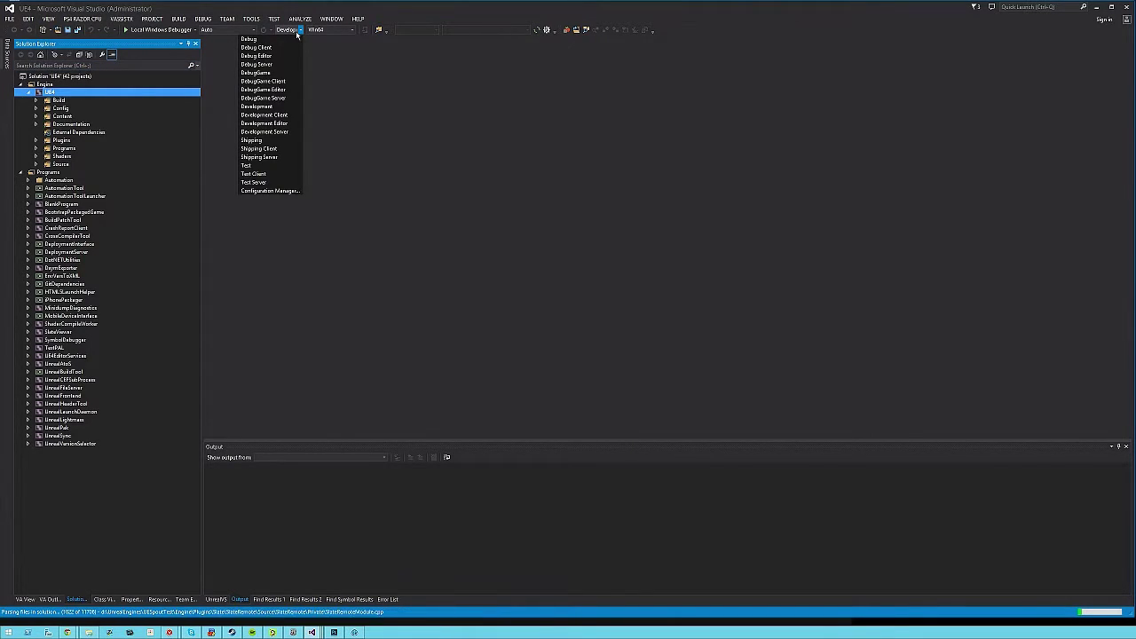
pyautogui.click(275, 127)
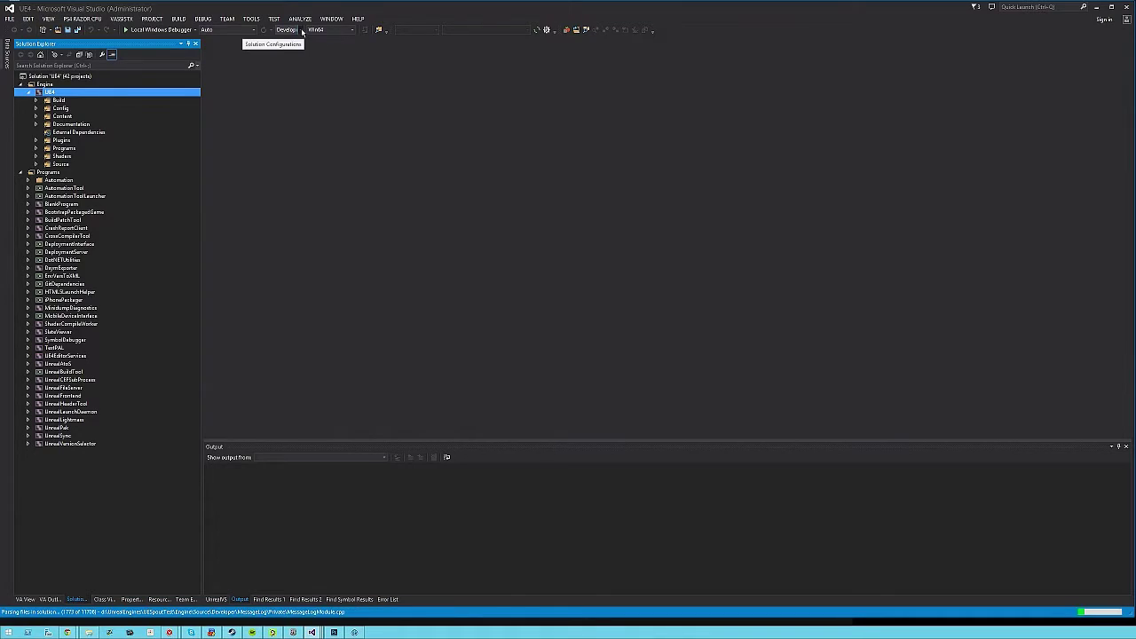
pyautogui.click(302, 30)
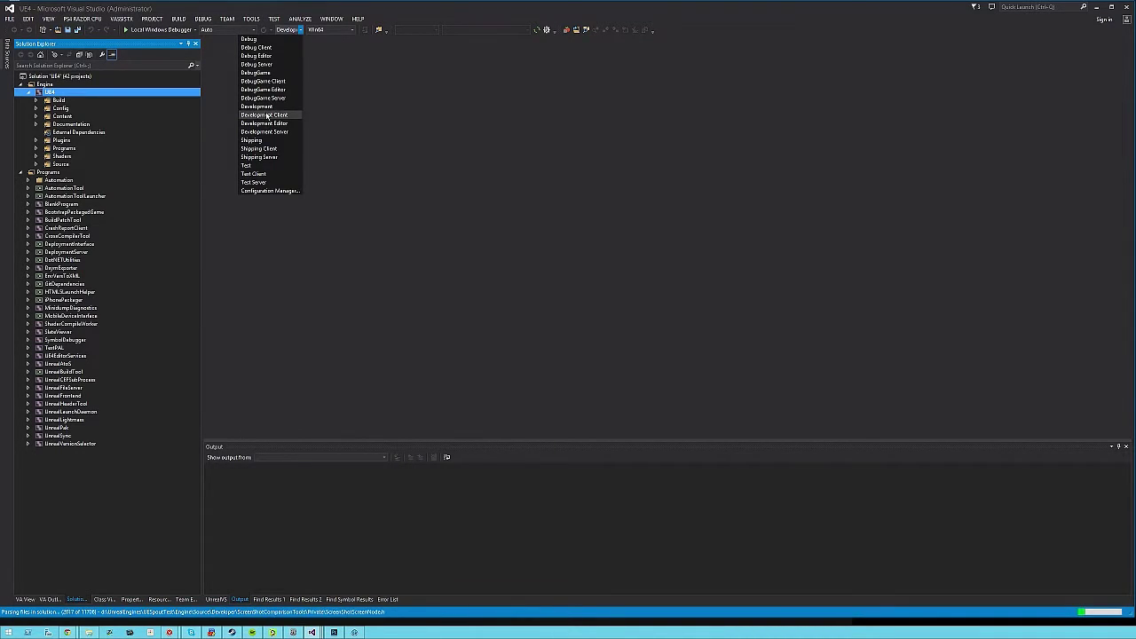
pyautogui.click(263, 126)
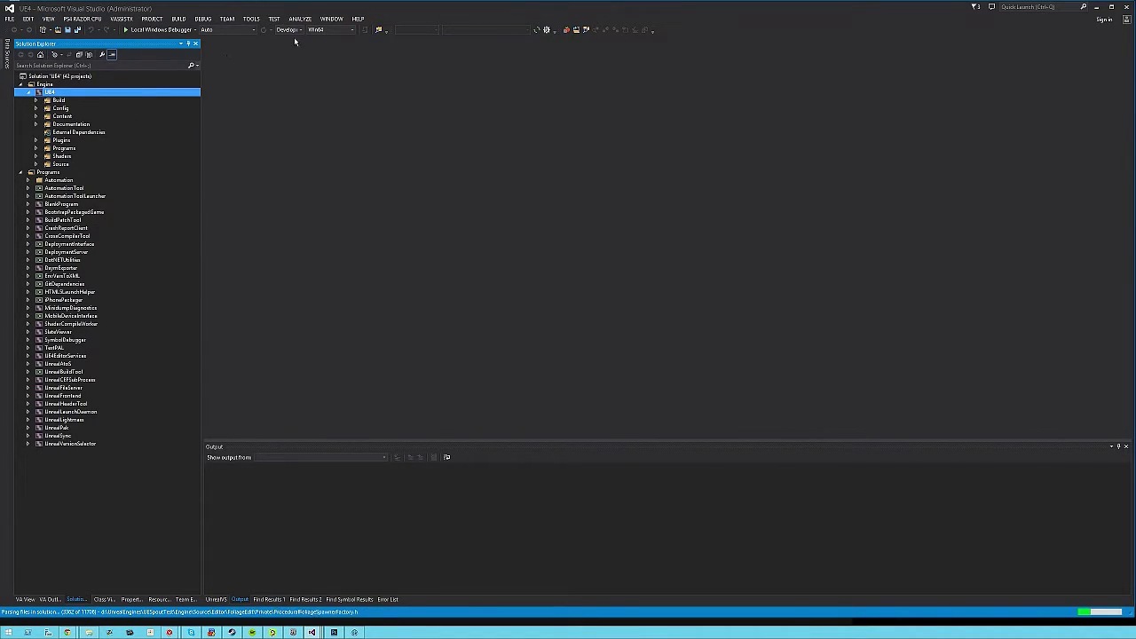
pyautogui.click(296, 33)
pyautogui.click(266, 129)
pyautogui.rightClick(55, 94)
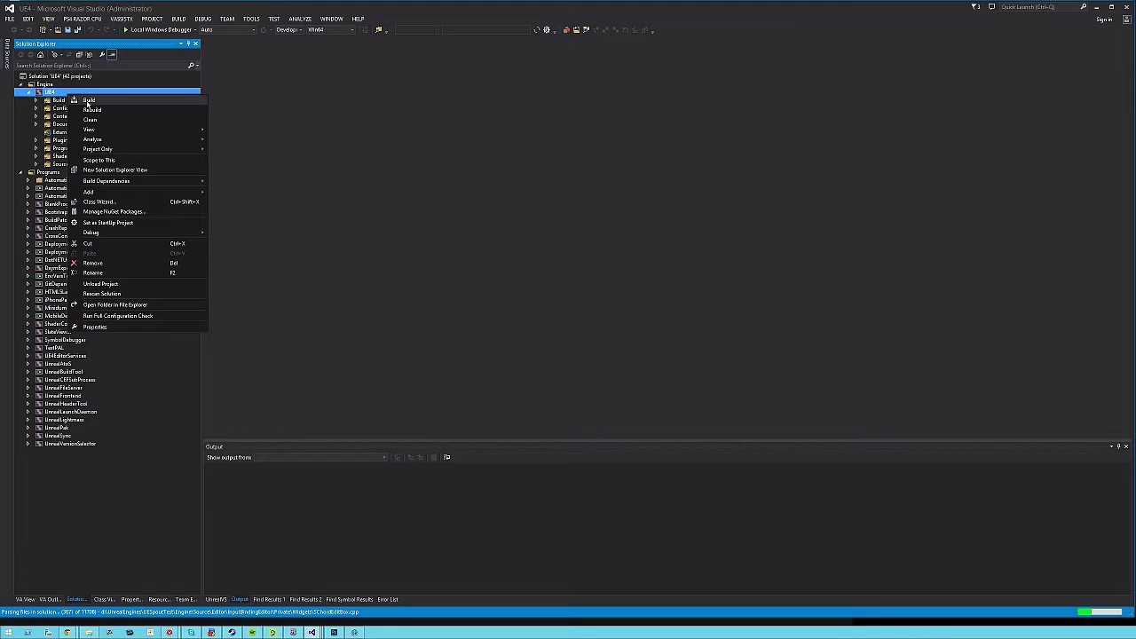
pyautogui.click(87, 101)
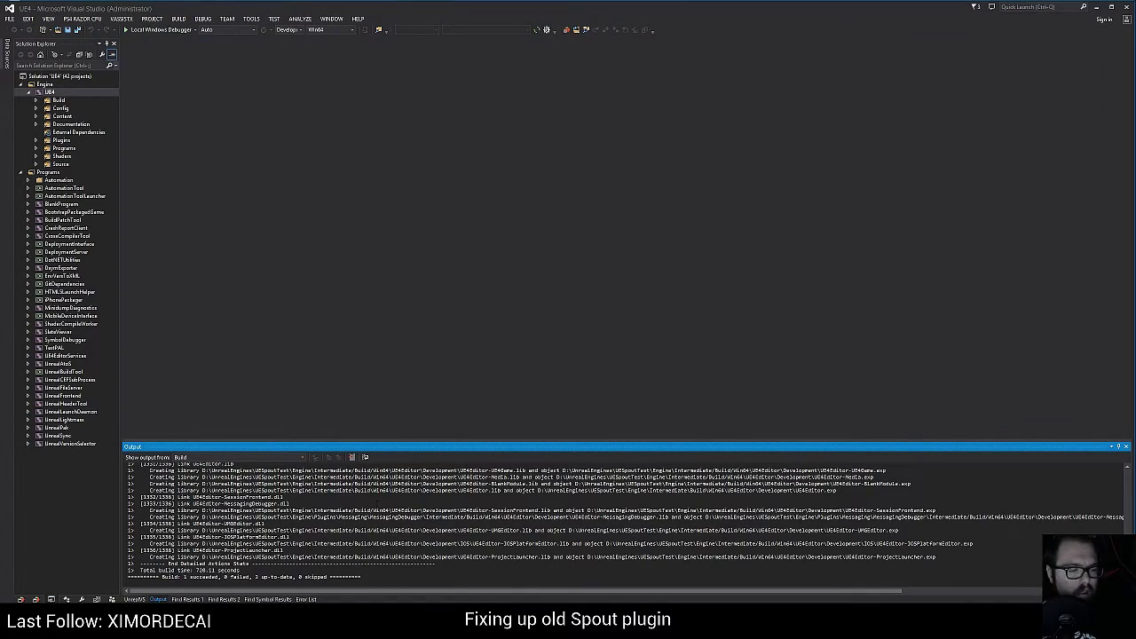
# Step: Build the ShaderCompileWorker project under Programs
pyautogui.moveTo(395, 564); pyautogui.dragTo(286, 491)
pyautogui.click(285, 490)
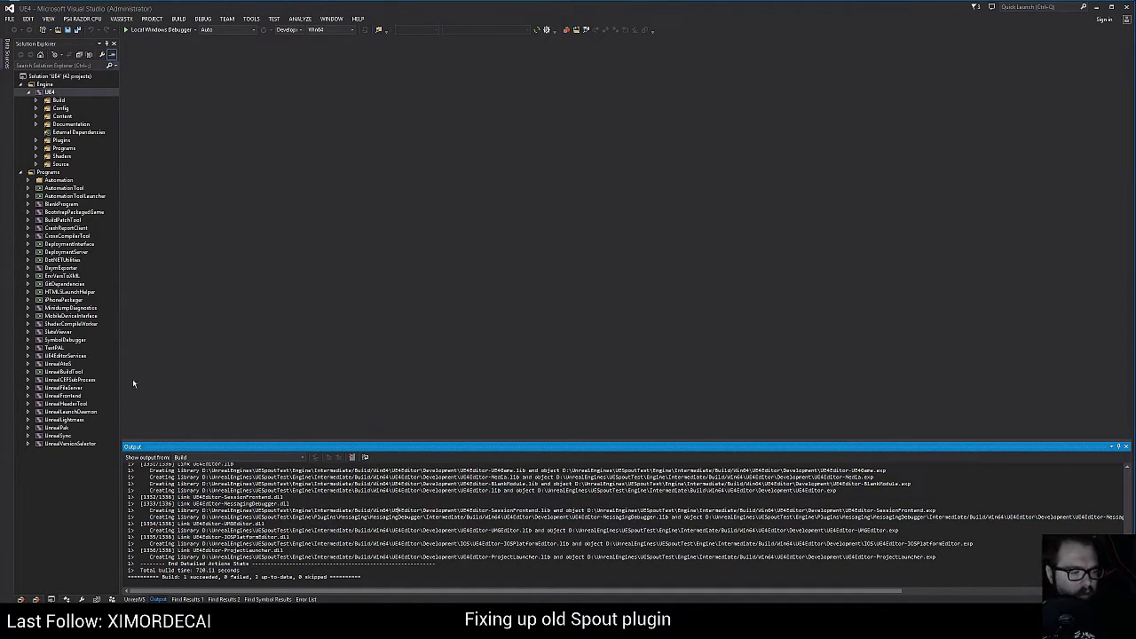
pyautogui.rightClick(93, 325)
pyautogui.click(98, 329)
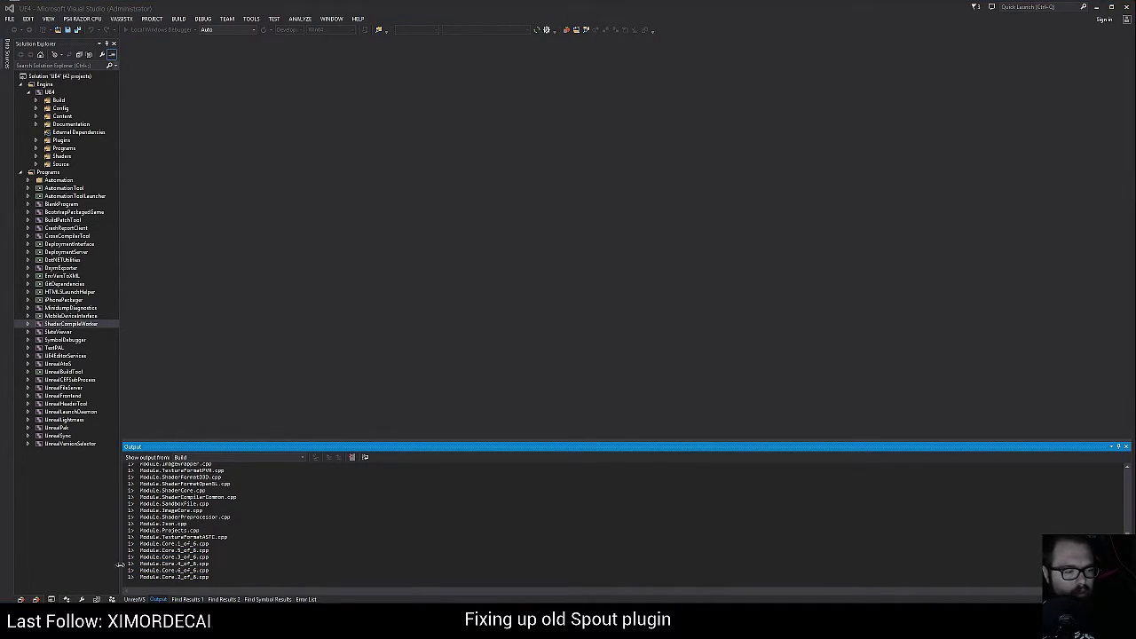
# Step: Switch to the browser and review the UnrealEngine README's Windows build instructions, returning to Visual Studio when done
pyautogui.click(148, 573)
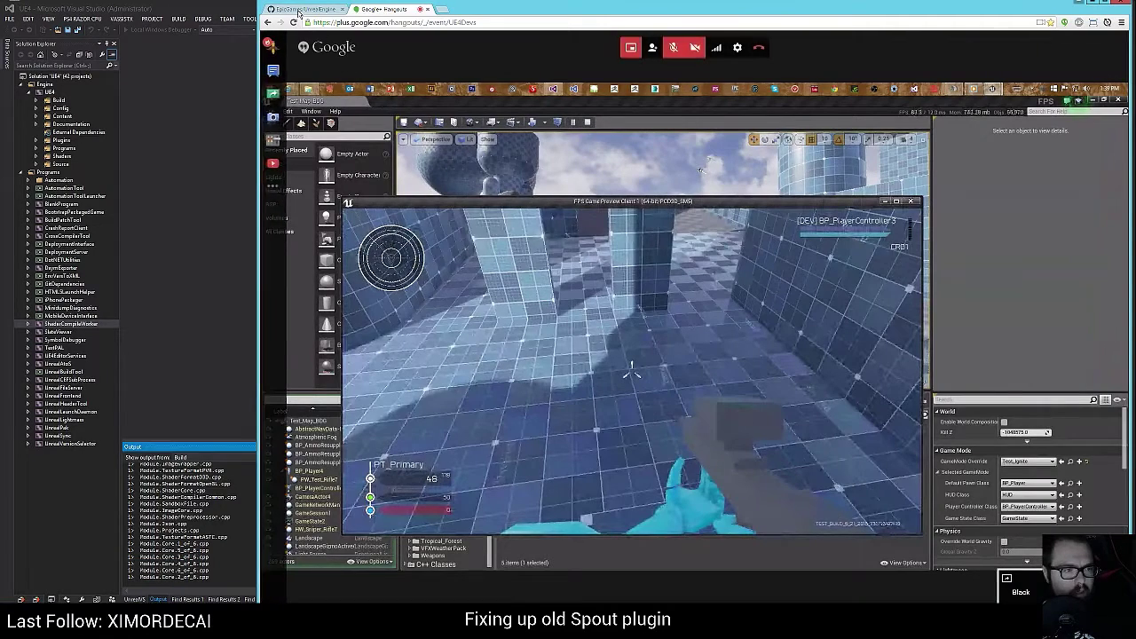
pyautogui.click(300, 9)
pyautogui.scroll(-10, 920, 465)
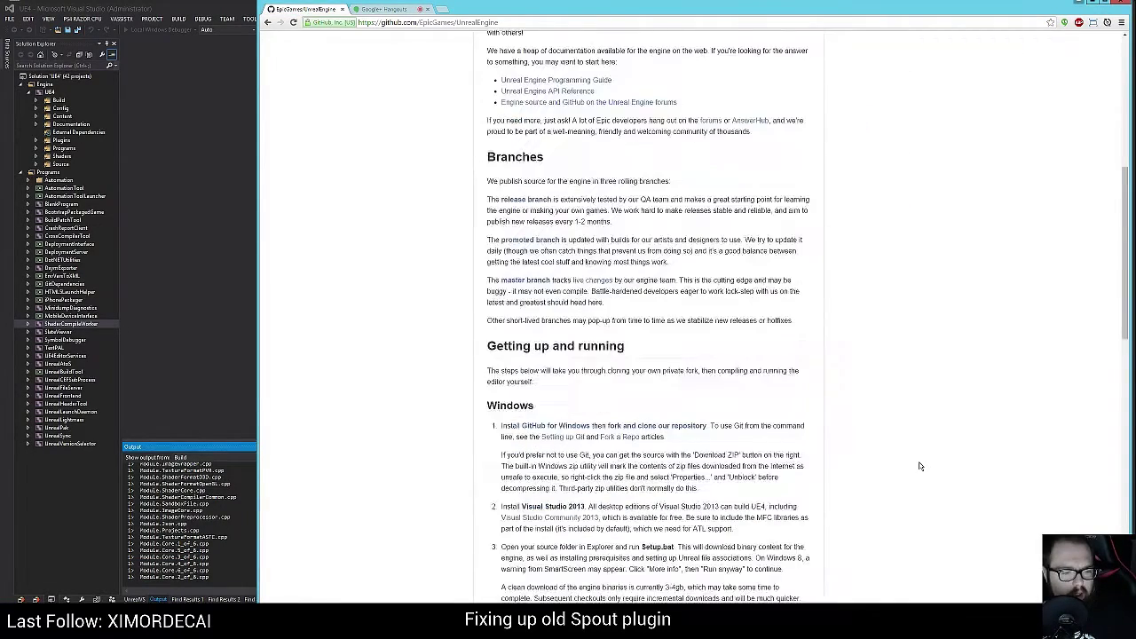
pyautogui.scroll(-1, 920, 466)
pyautogui.scroll(-1, 919, 466)
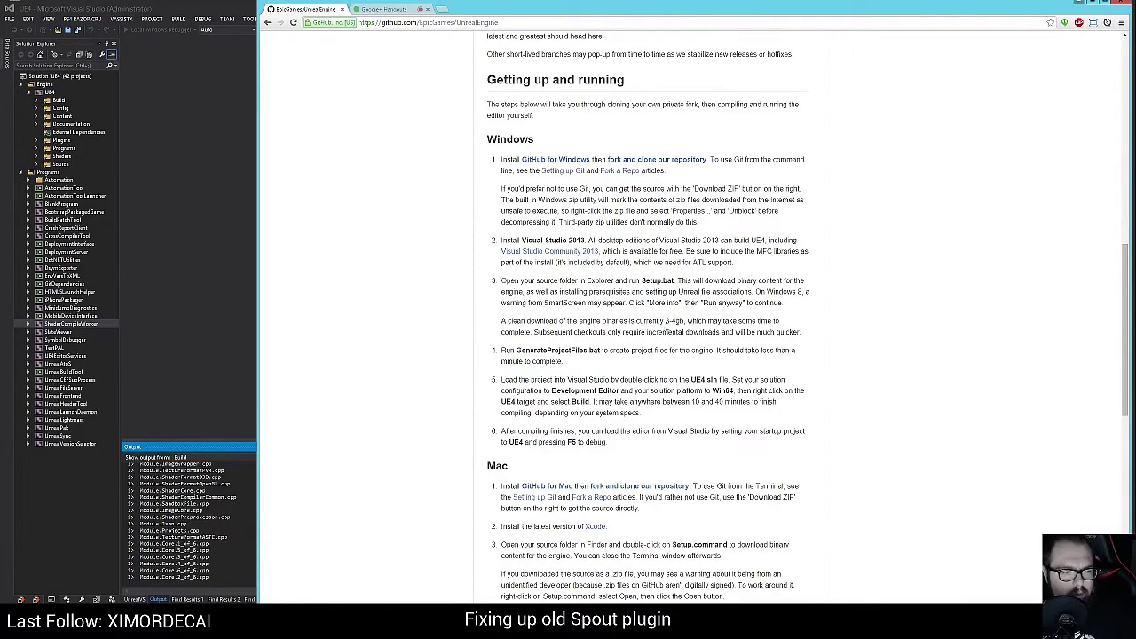
pyautogui.scroll(-8, 756, 391)
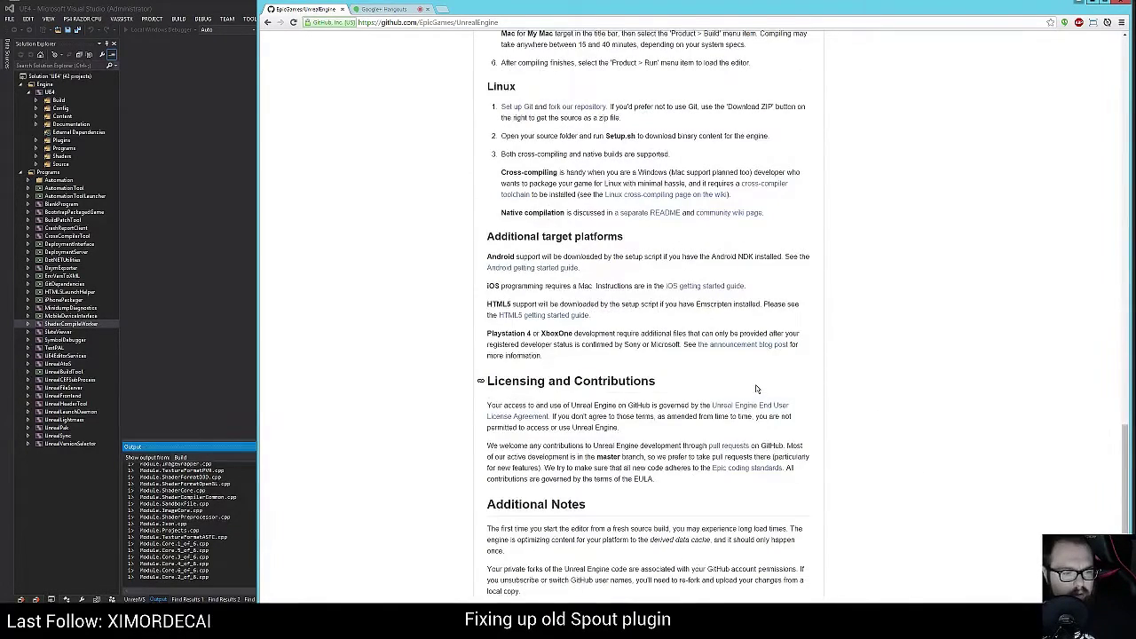
pyautogui.scroll(10, 756, 387)
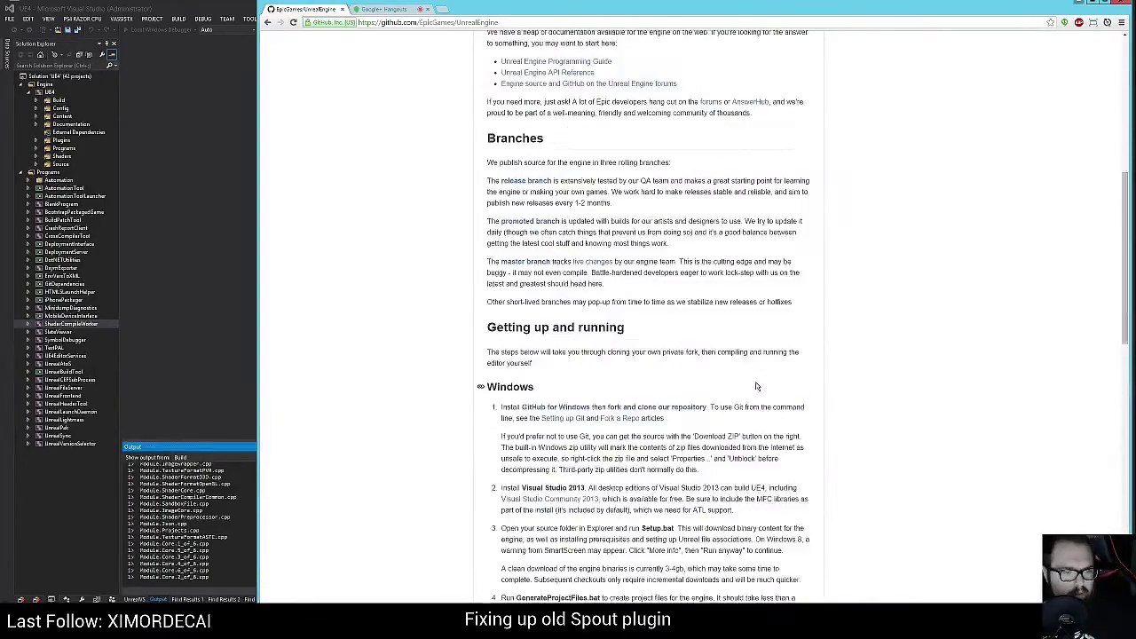
pyautogui.scroll(4, 756, 383)
pyautogui.hotkey('alt', 'Tab')
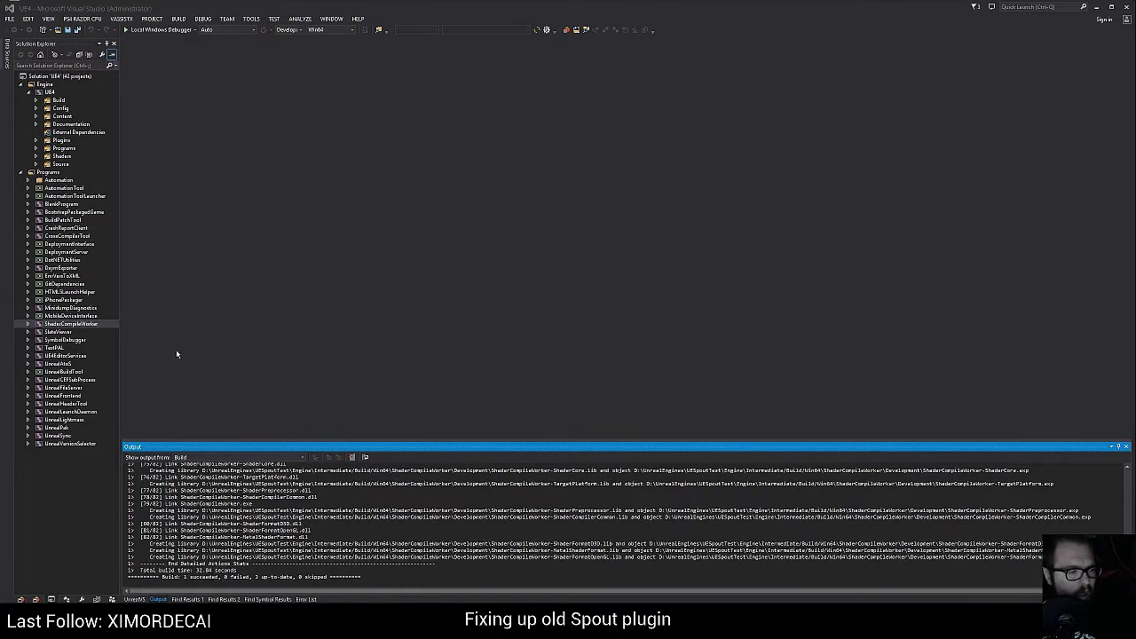
# Step: Build the UnrealFrontend and AutomationTool projects under Programs
pyautogui.click(82, 331)
pyautogui.click(80, 325)
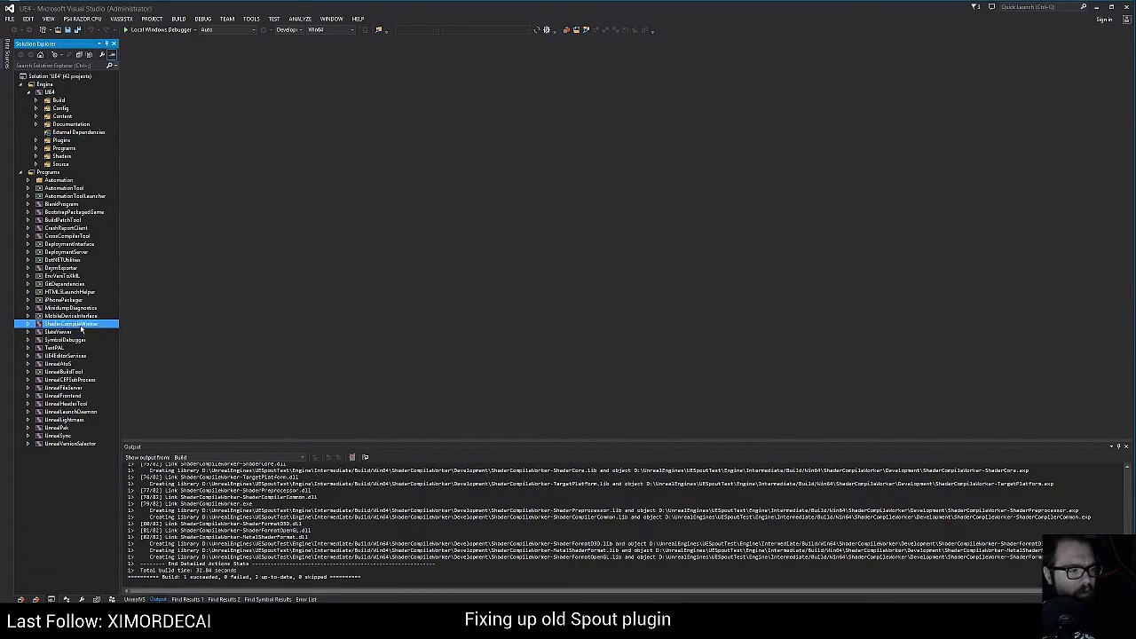
pyautogui.rightClick(69, 396)
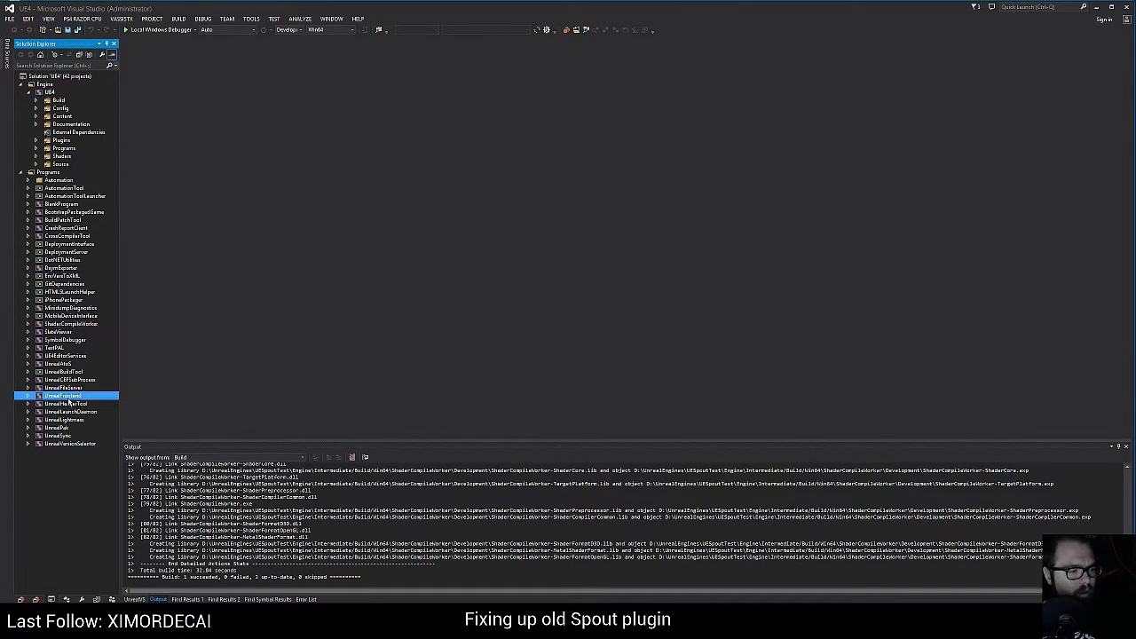
pyautogui.click(120, 164)
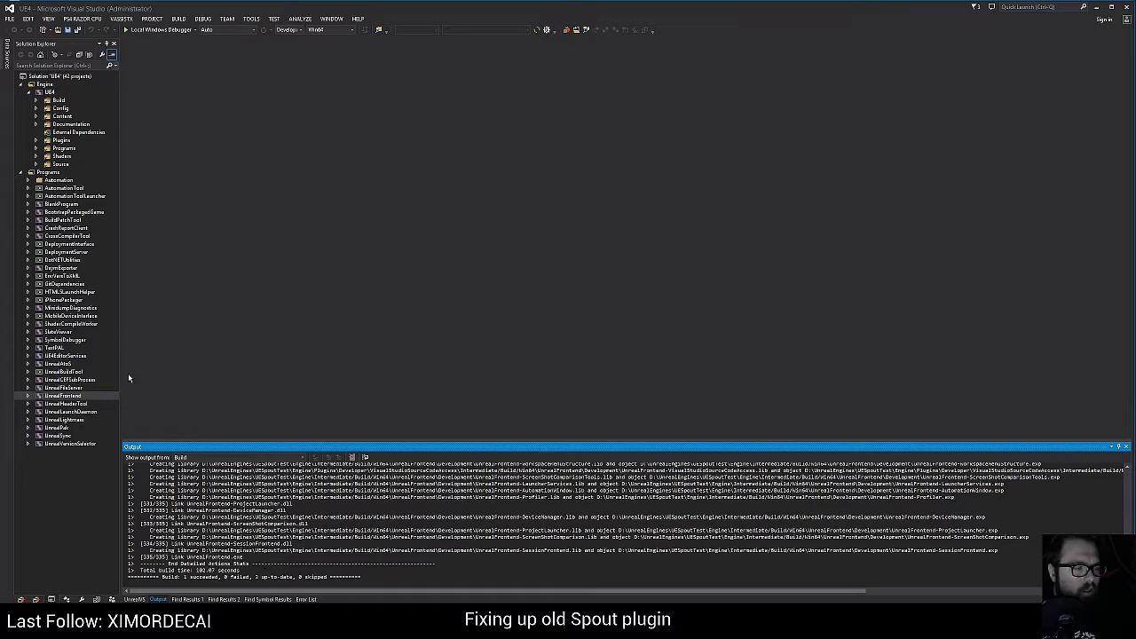
pyautogui.rightClick(76, 188)
pyautogui.click(89, 192)
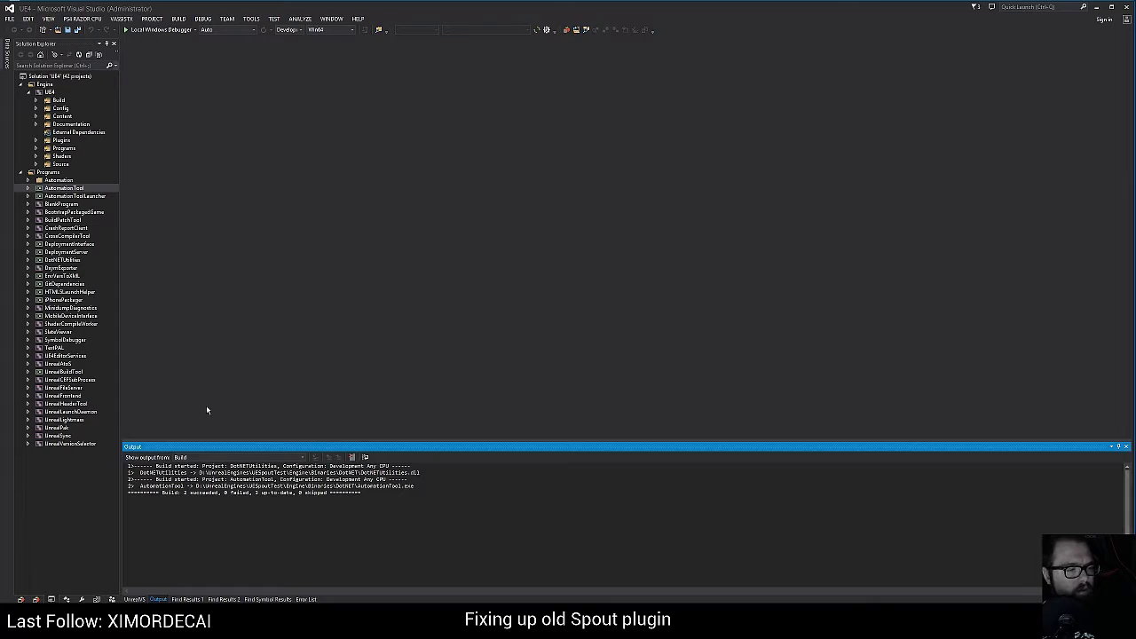
# Step: Switch from Visual Studio to the UESpoutTest folder and launch UE4Editor.exe from Engine\Binaries\Win64
pyautogui.click(1096, 6)
pyautogui.click(811, 360)
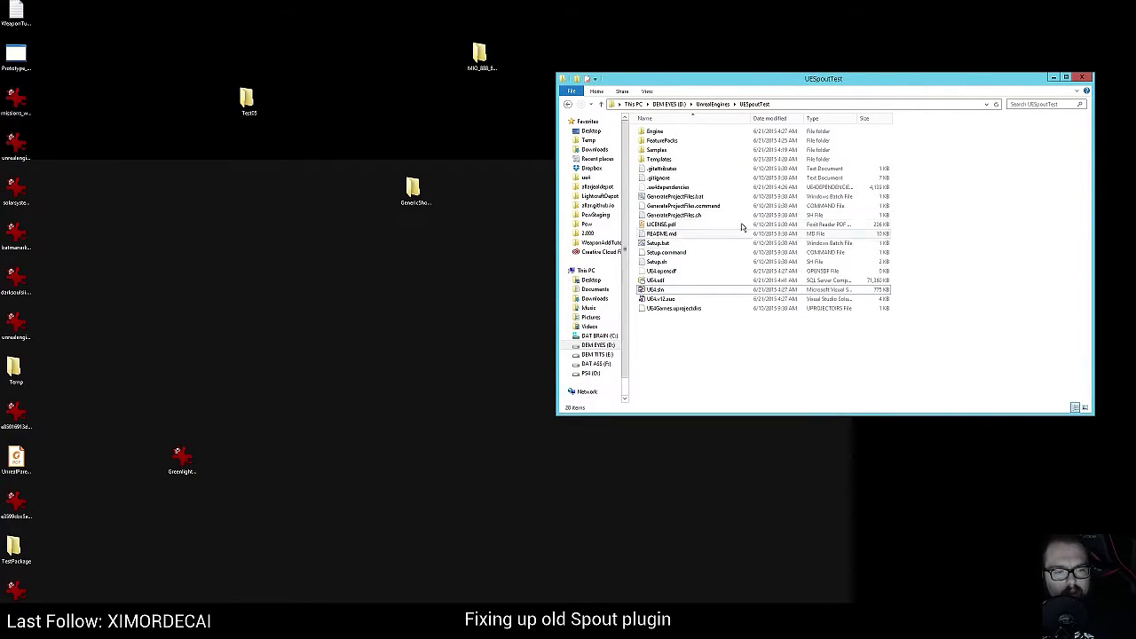
pyautogui.doubleClick(655, 131)
pyautogui.doubleClick(655, 131)
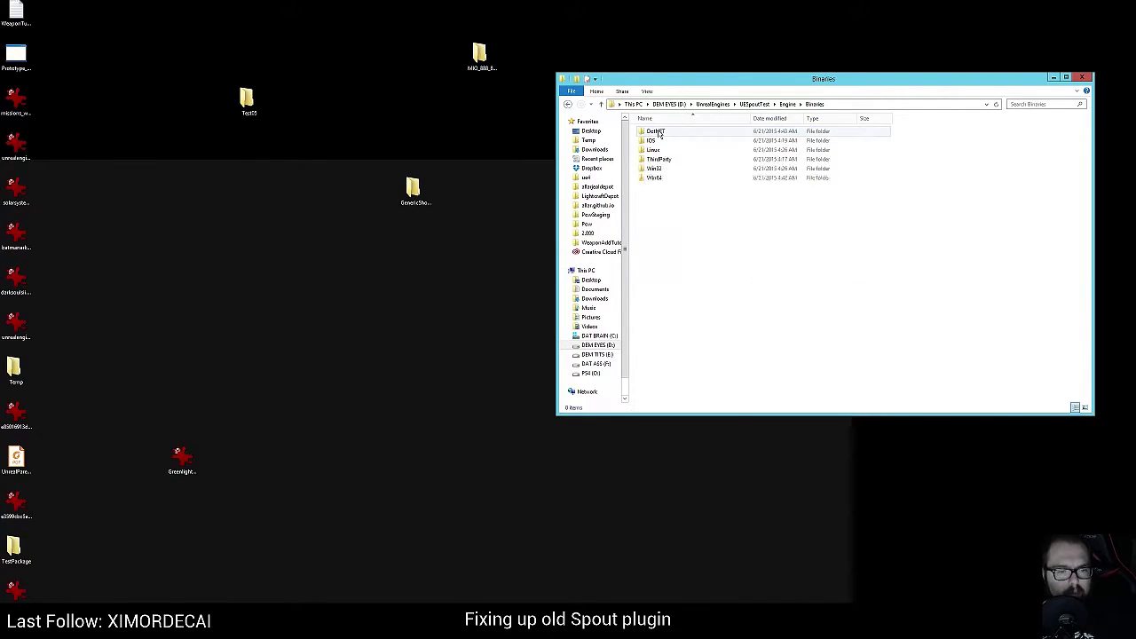
pyautogui.doubleClick(657, 178)
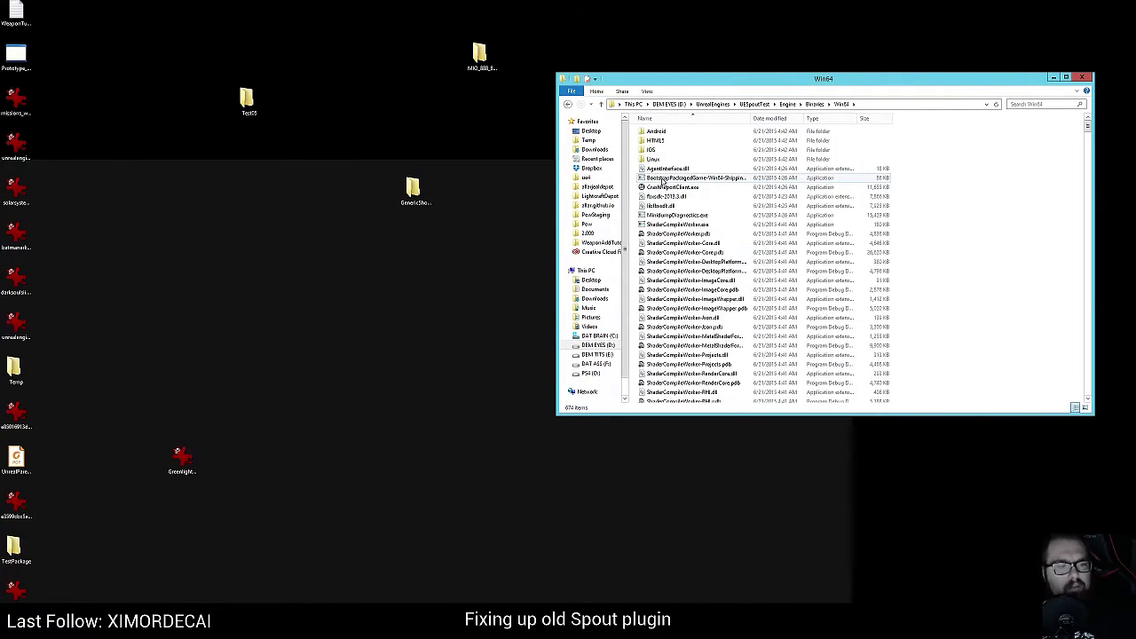
pyautogui.scroll(-12, 697, 313)
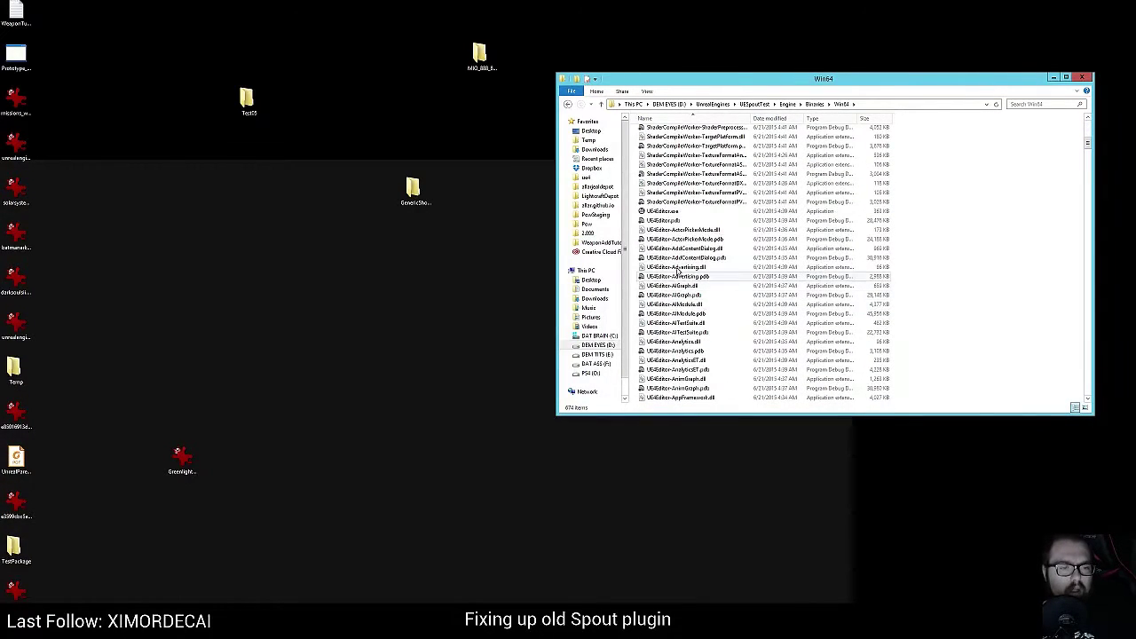
pyautogui.click(661, 211)
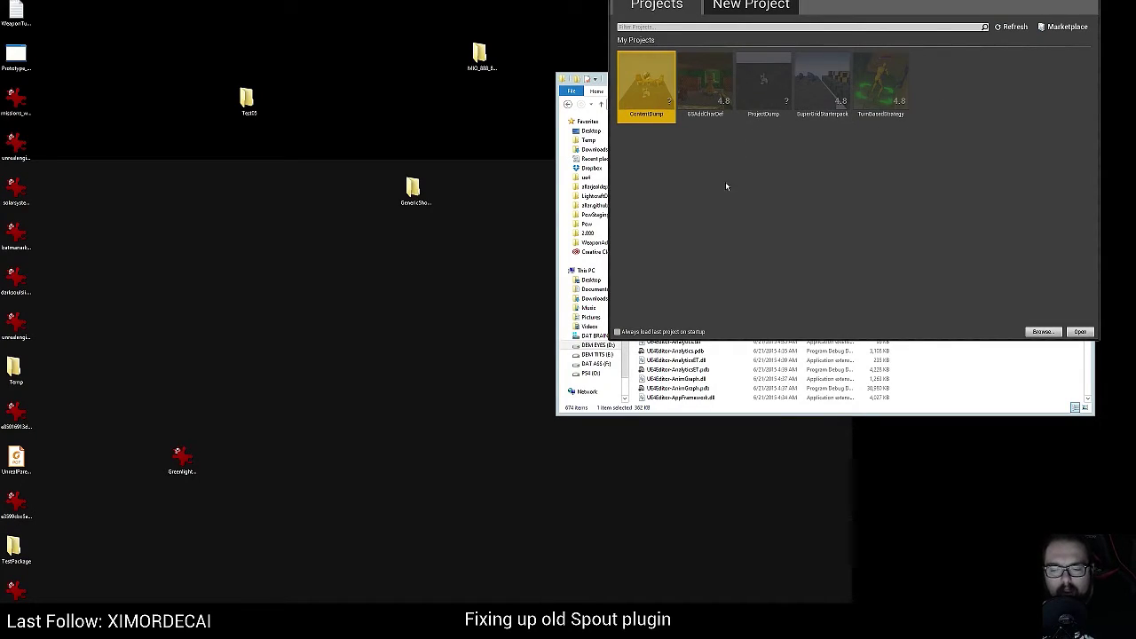
# Step: Bring the Unreal Project Browser fully into view and choose the C++ Basic Code template for a new project
pyautogui.moveTo(850, 0); pyautogui.dragTo(813, 29)
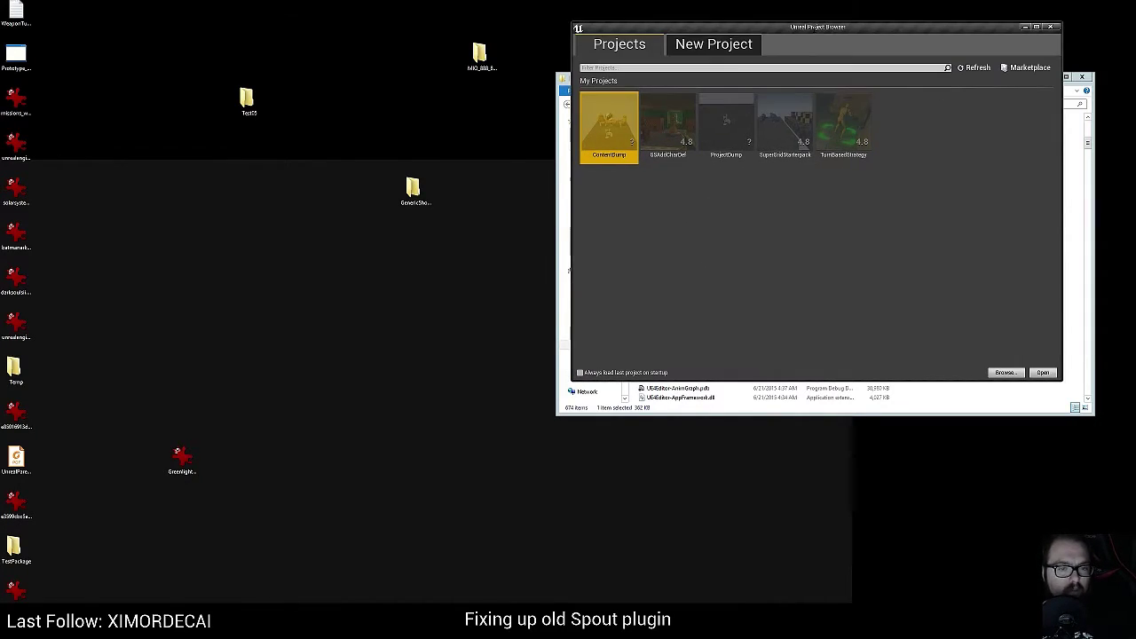
pyautogui.click(736, 45)
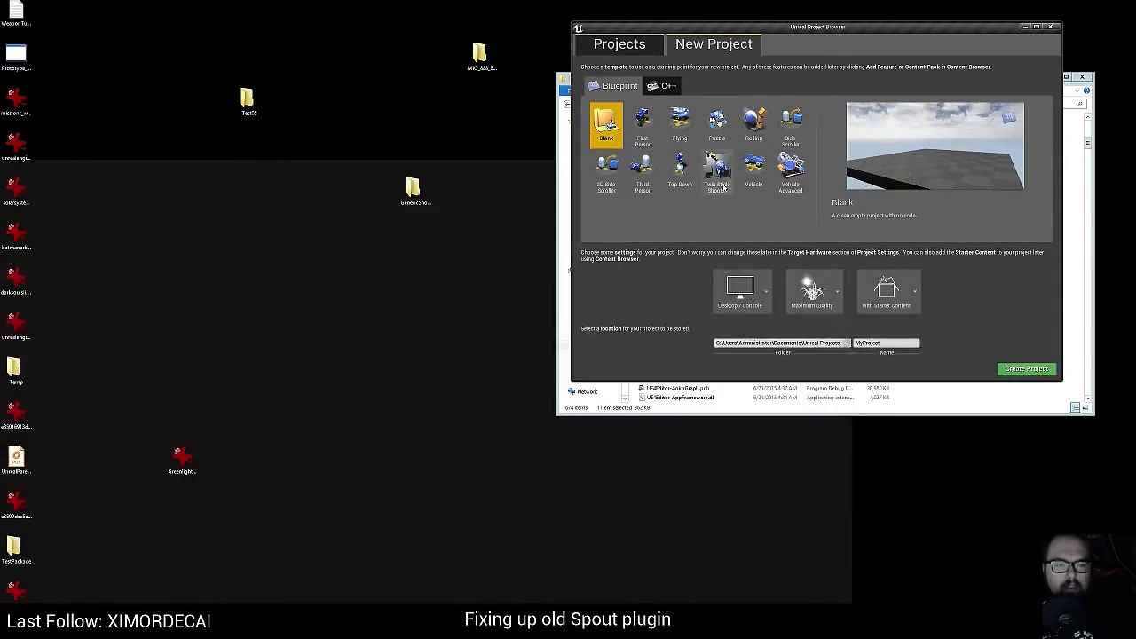
pyautogui.click(662, 87)
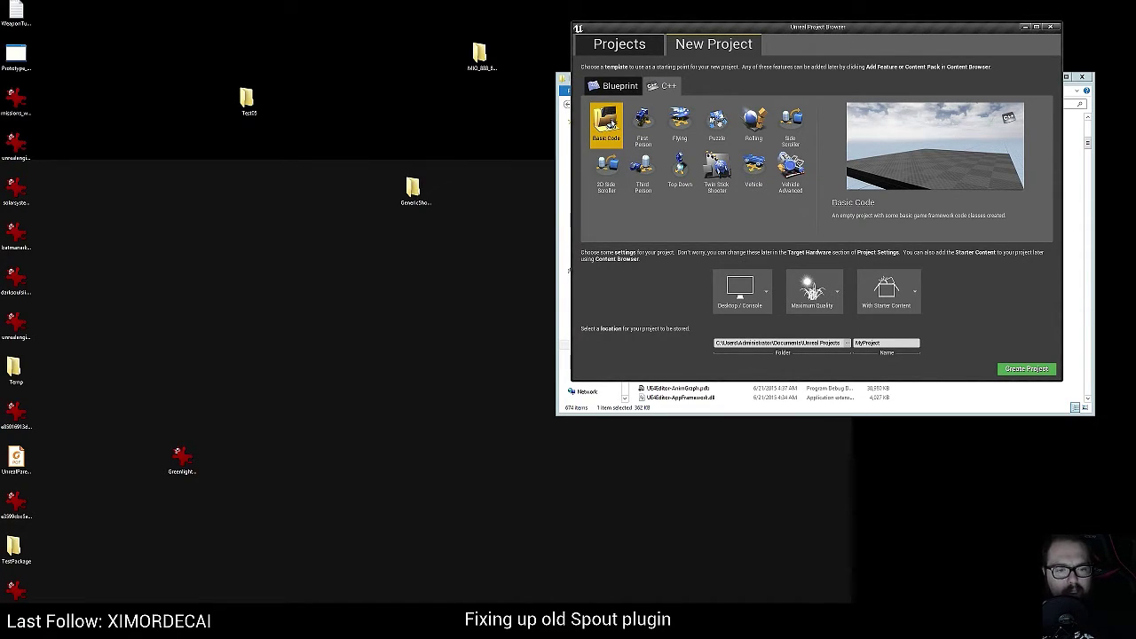
# Step: Set the project location to D:\UnrealEngines\UESpoutTest and create the project with the name MyProject
pyautogui.click(847, 343)
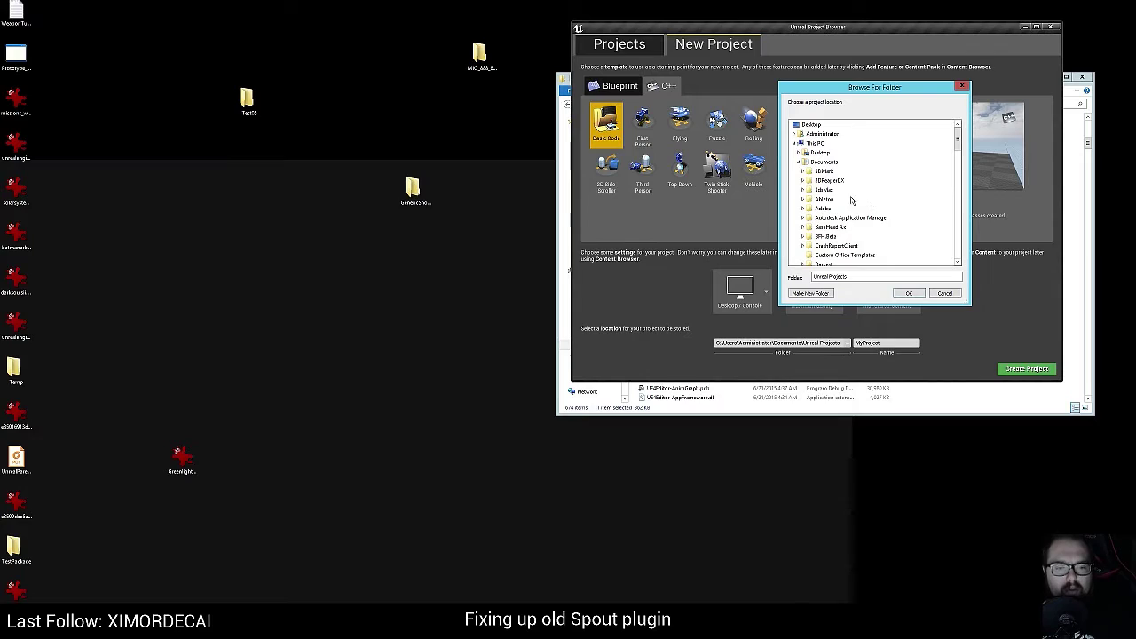
pyautogui.click(795, 144)
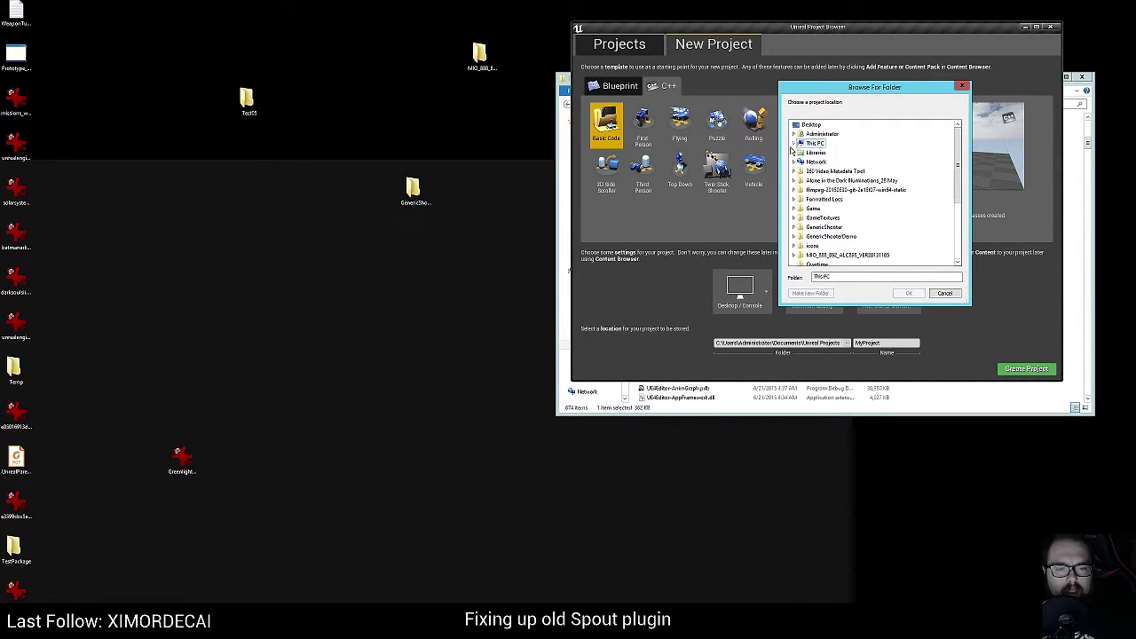
pyautogui.click(794, 144)
pyautogui.click(799, 143)
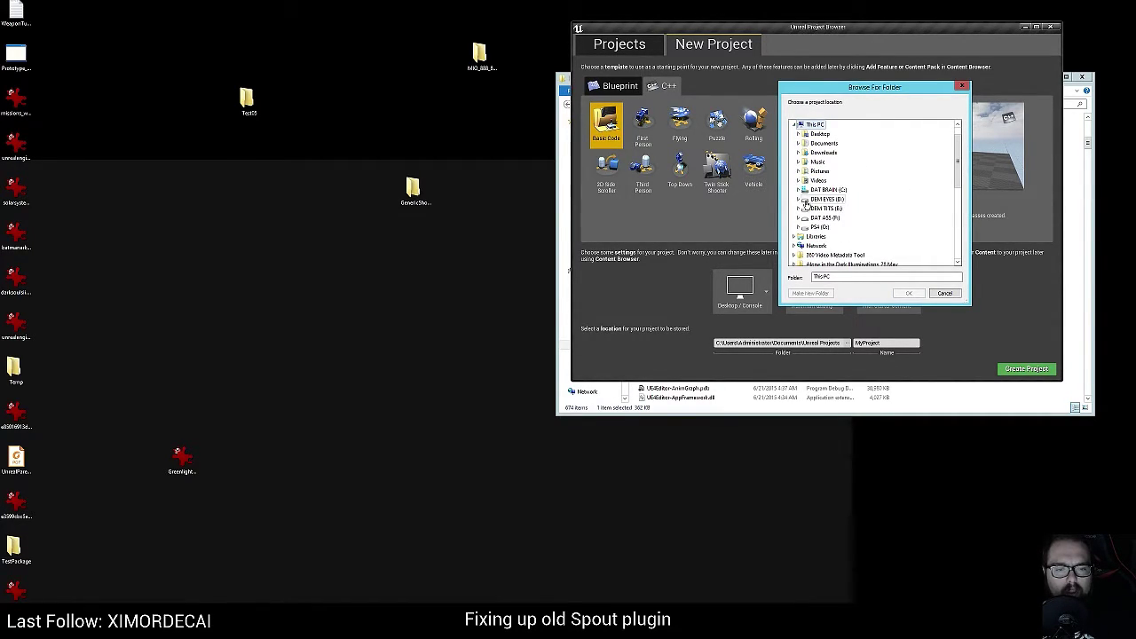
pyautogui.click(800, 199)
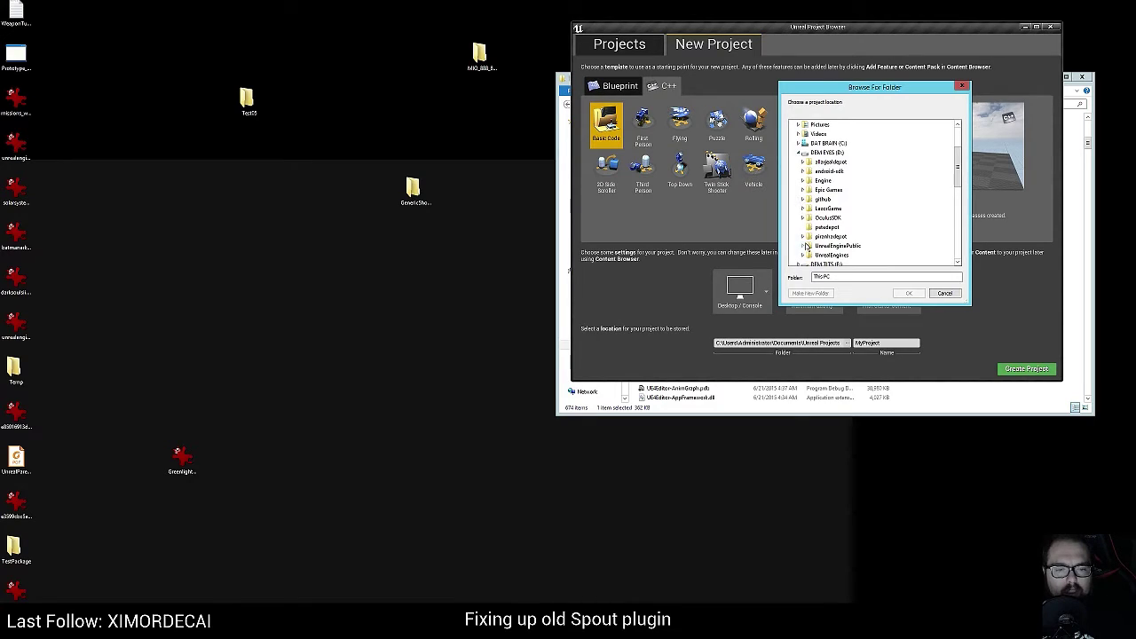
pyautogui.scroll(-1, 799, 199)
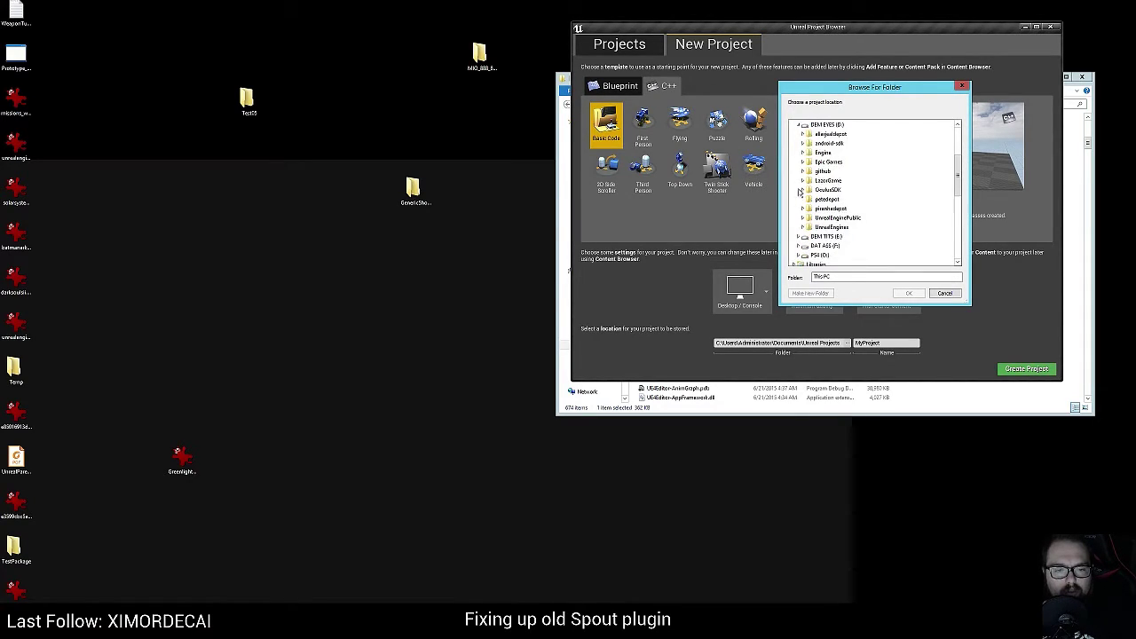
pyautogui.click(802, 227)
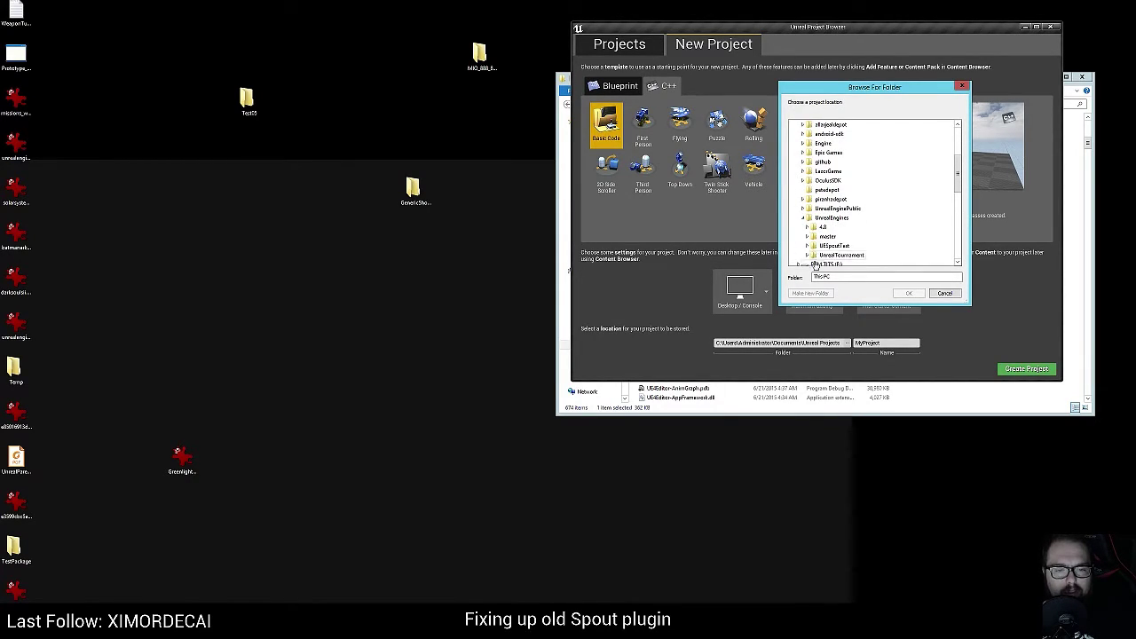
pyautogui.click(806, 245)
pyautogui.click(834, 217)
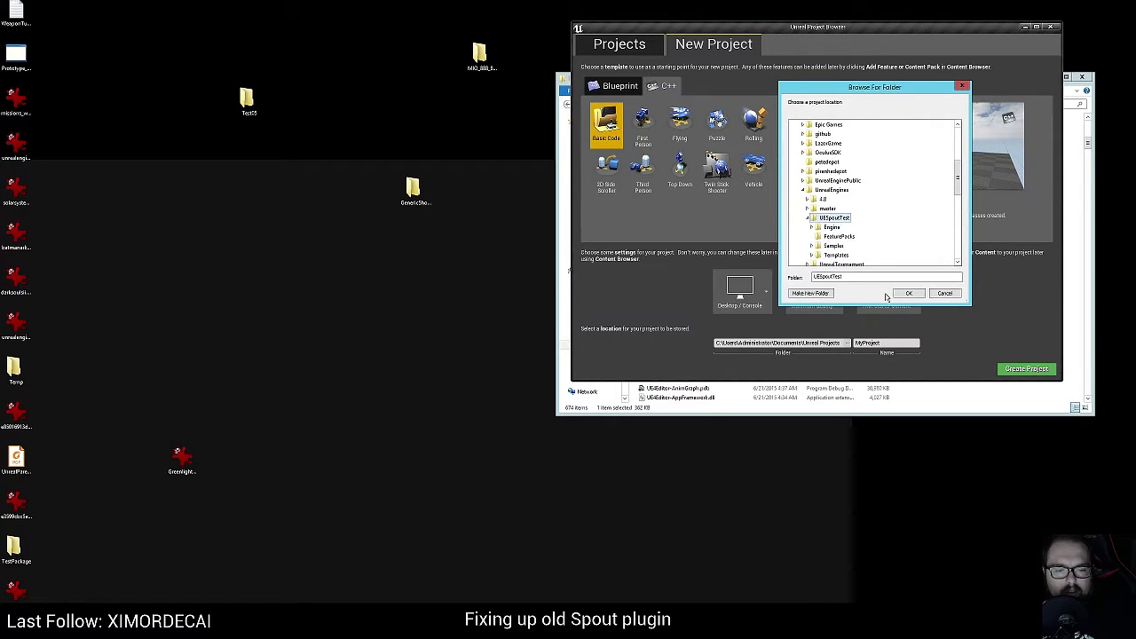
pyautogui.click(907, 294)
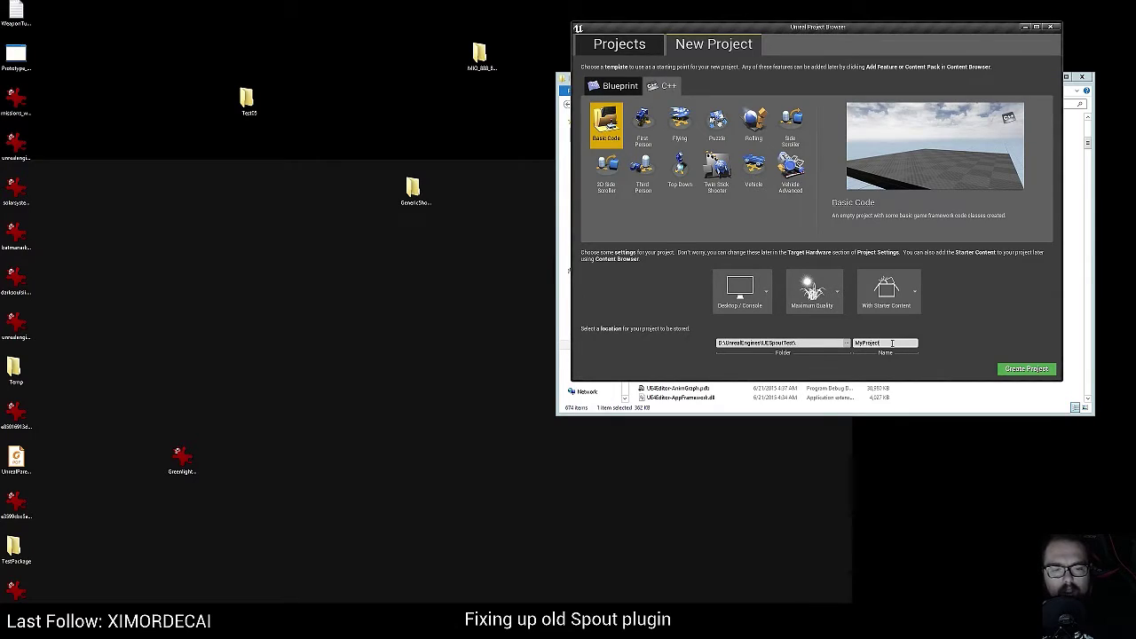
pyautogui.click(1022, 371)
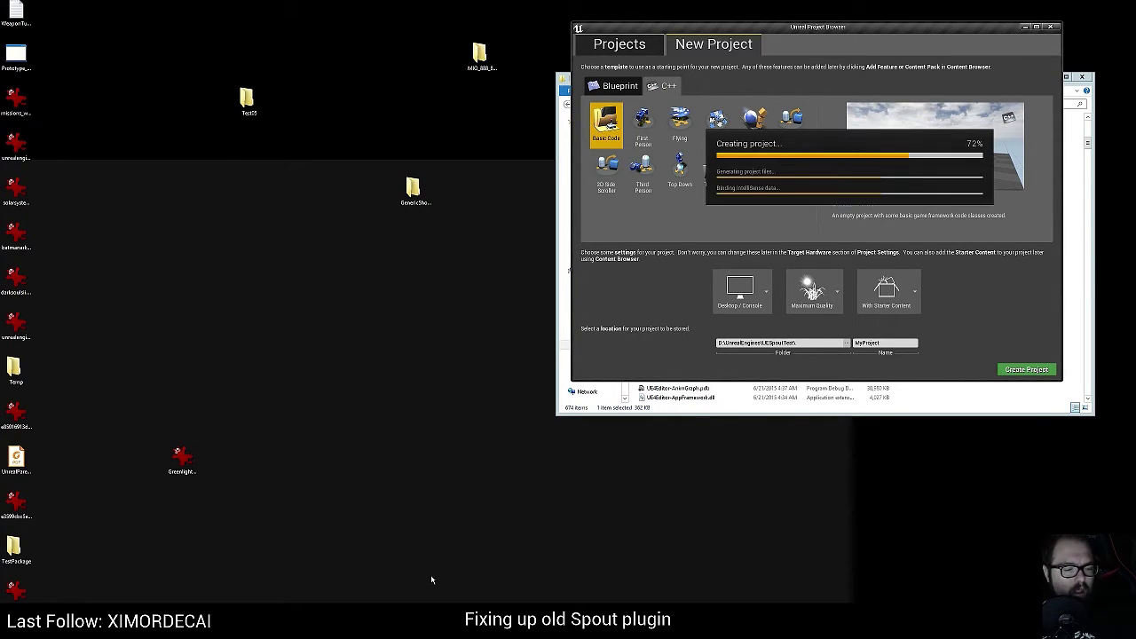
# Step: Close the SpoutSDK and older UE4 Visual Studio windows, keeping only the newly opened UE4 solution
pyautogui.moveTo(313, 628)
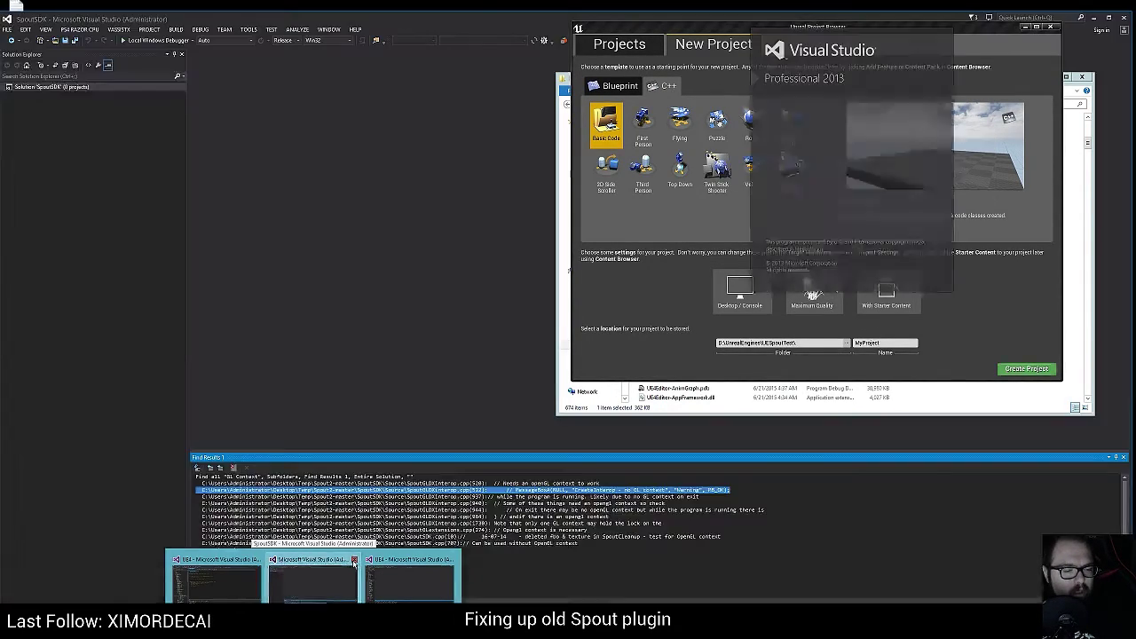
pyautogui.click(353, 561)
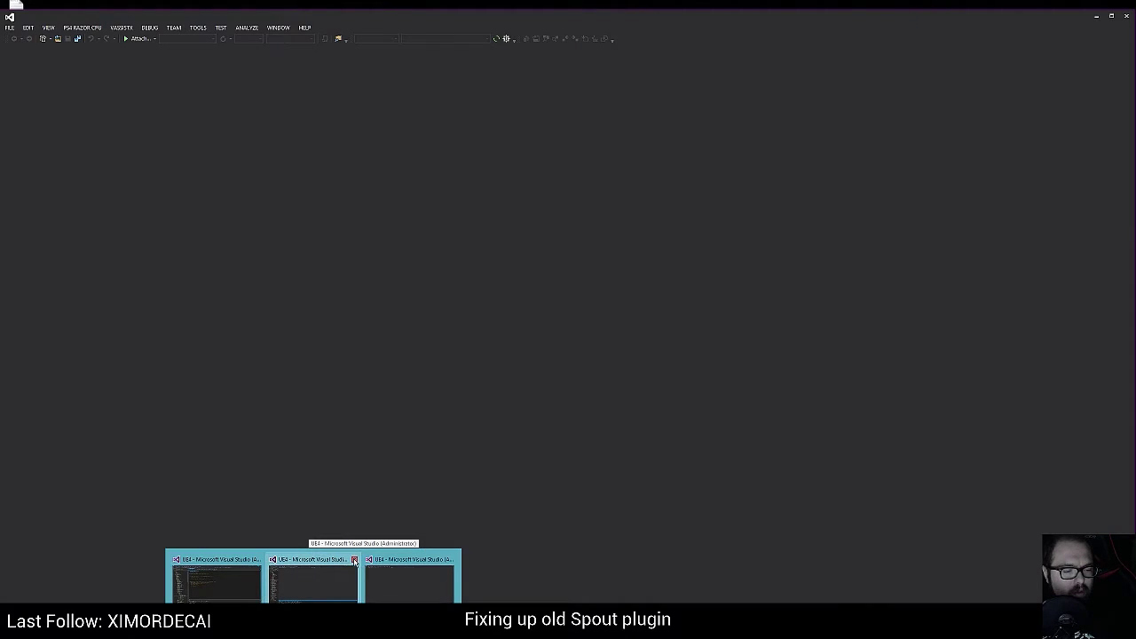
pyautogui.click(355, 561)
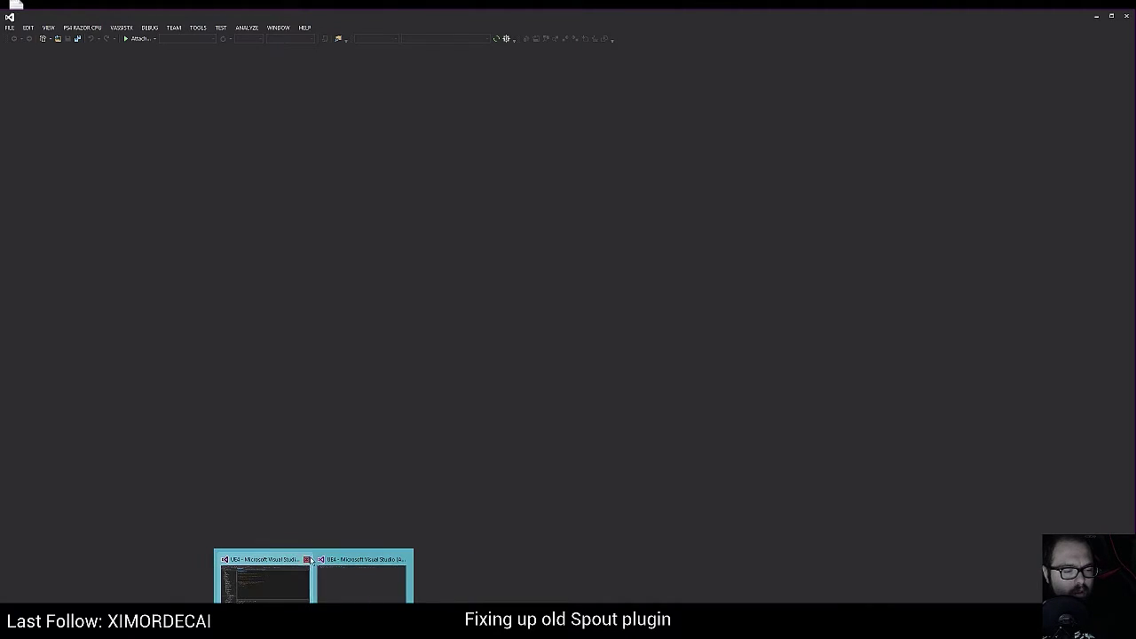
pyautogui.click(303, 562)
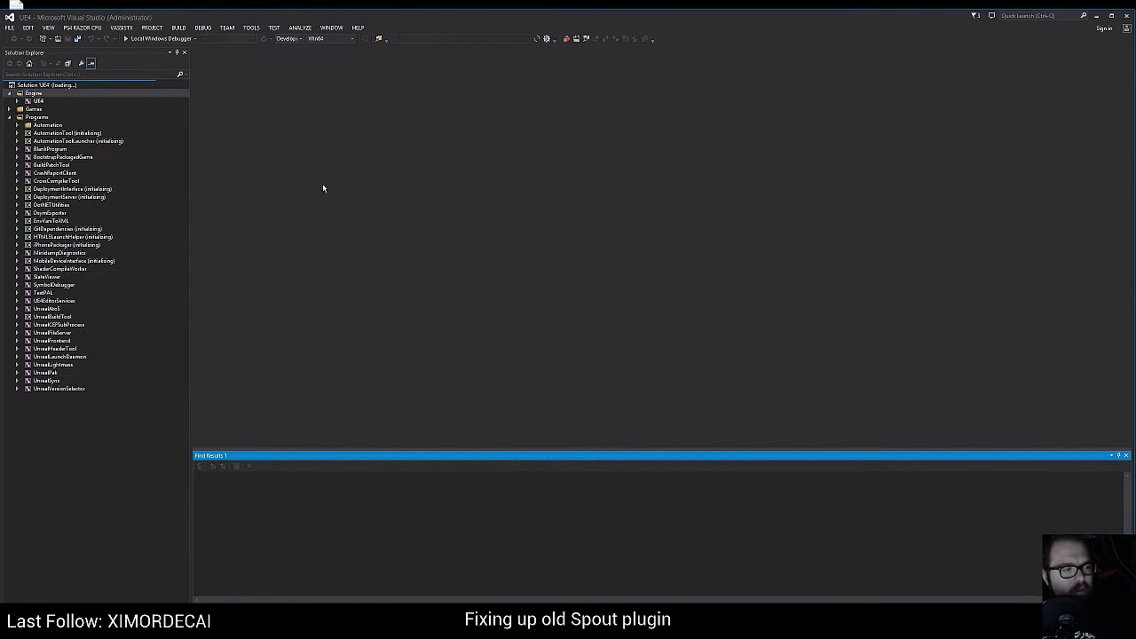
# Step: Build the MyProject project under Games and check the build output
pyautogui.click(21, 109)
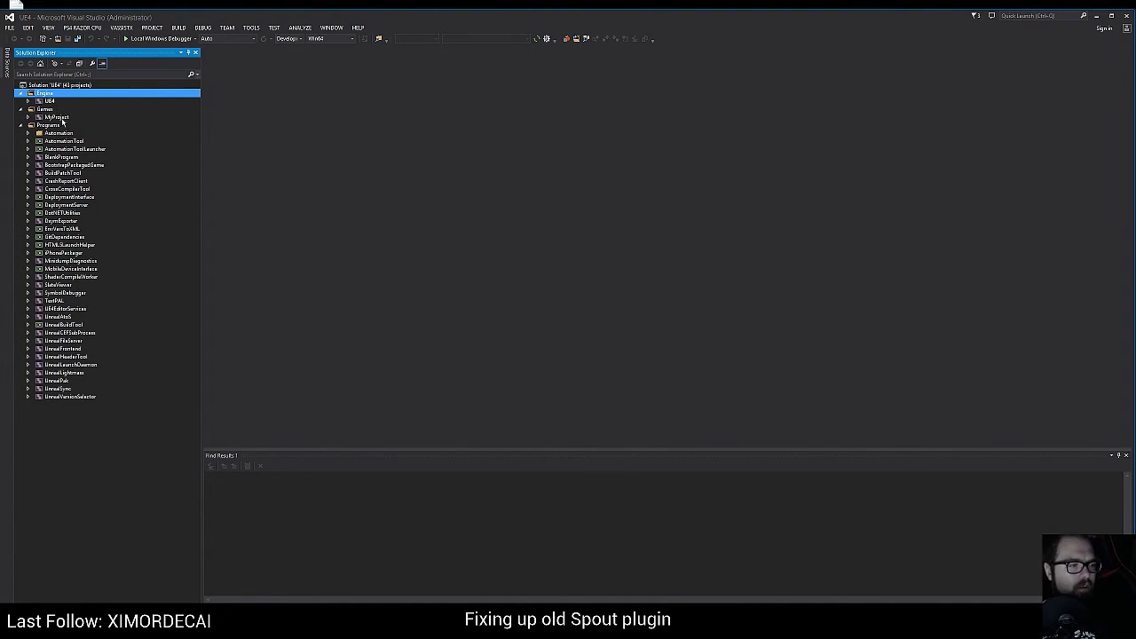
pyautogui.rightClick(62, 120)
pyautogui.click(82, 125)
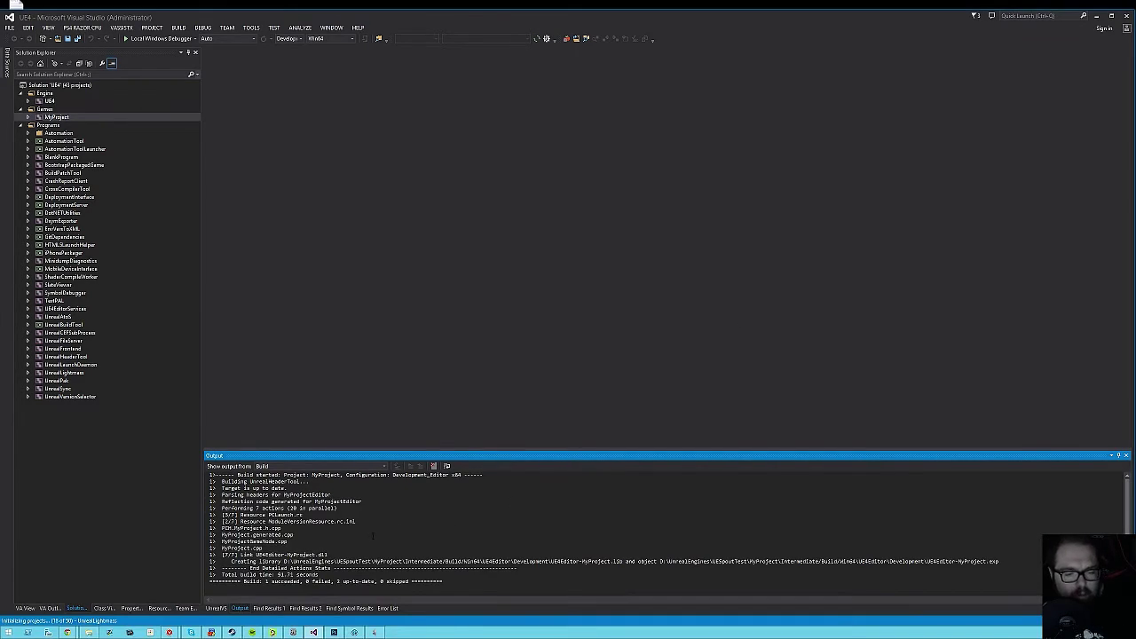
pyautogui.scroll(-2, 365, 560)
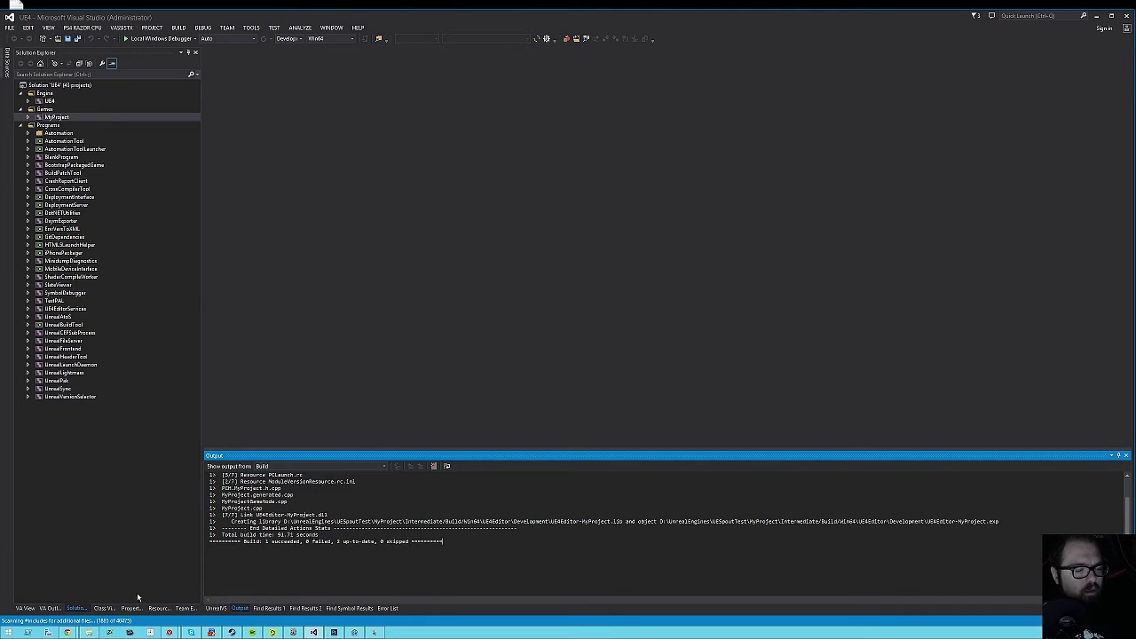
# Step: Return to the engine's Win64 binaries folder and relaunch UE4Editor.exe
pyautogui.click(88, 632)
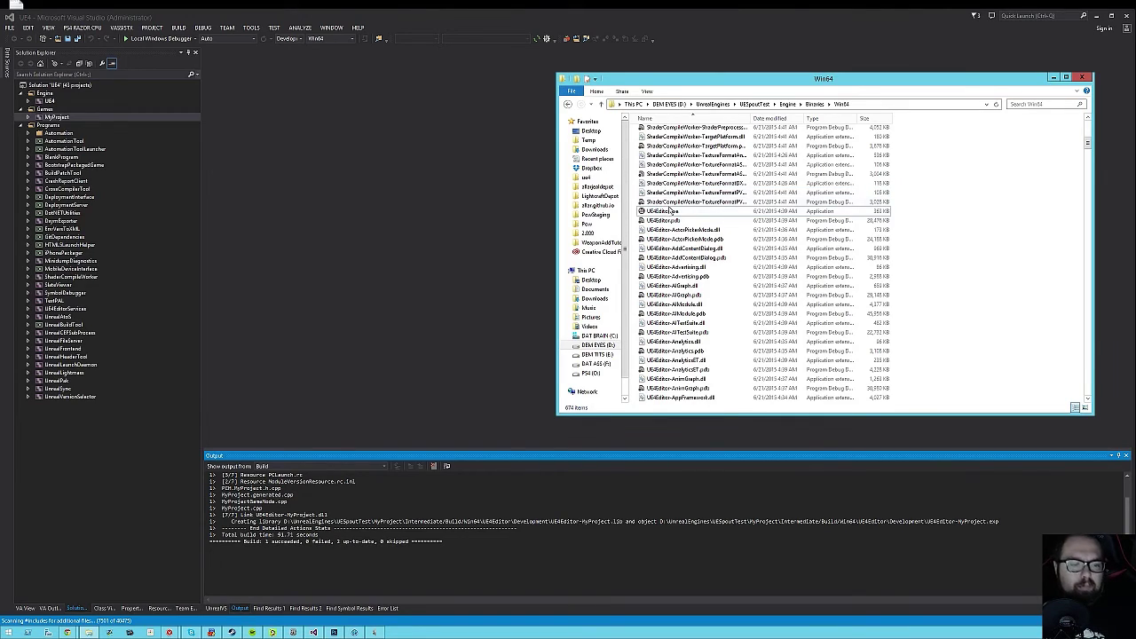
pyautogui.click(670, 211)
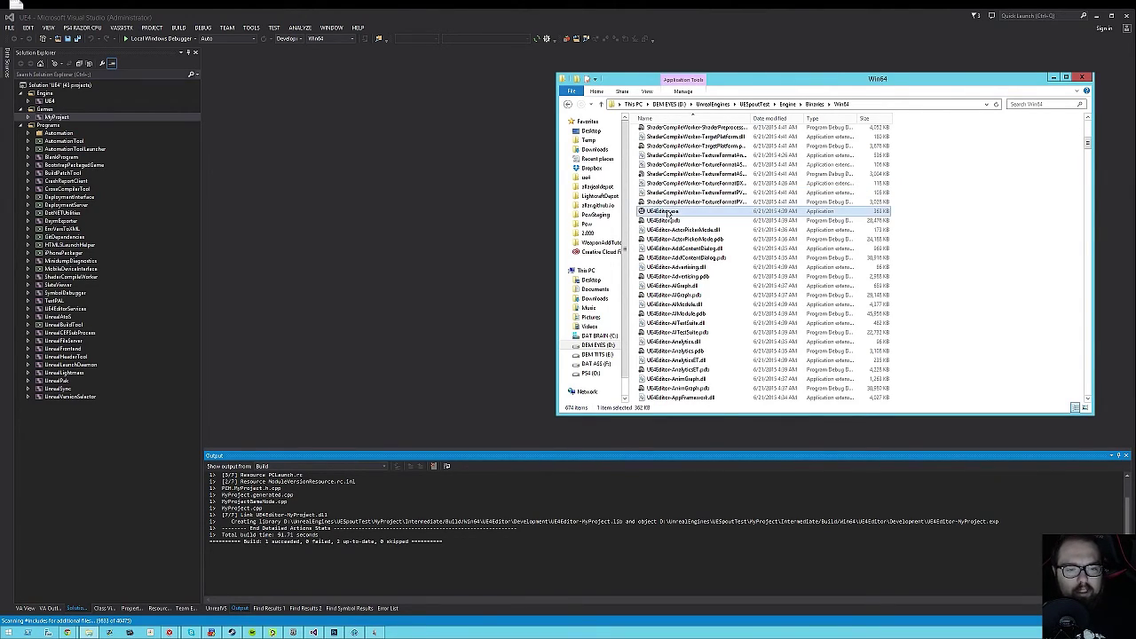
pyautogui.doubleClick(671, 213)
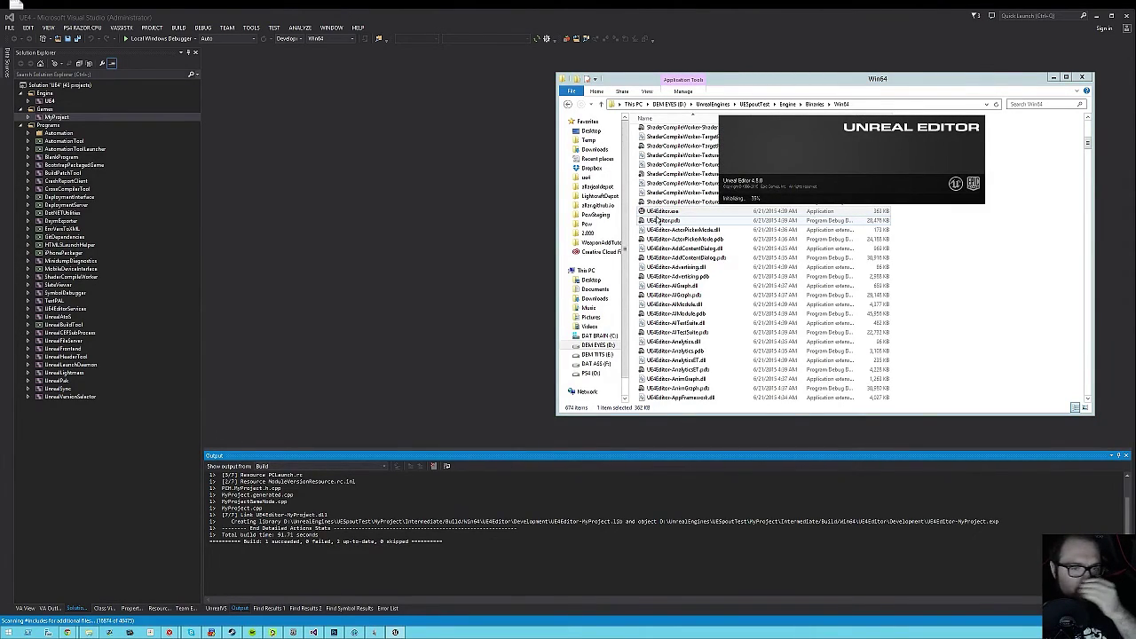